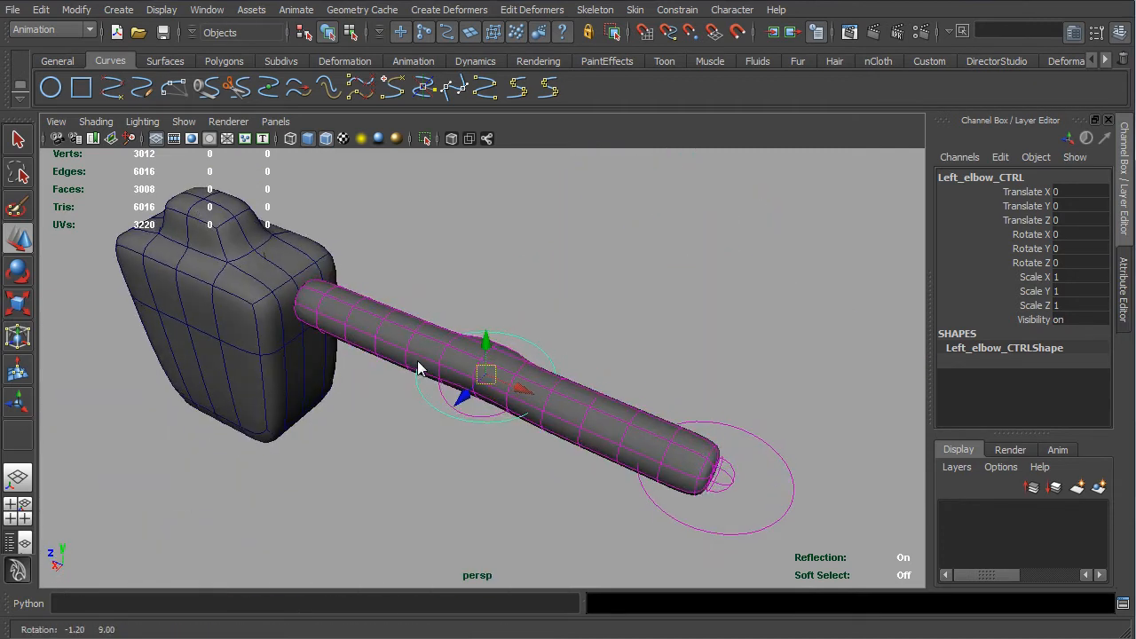
Move the left wrist control to about X -4.6, Y 4.4, Z 2.6 to bend the forearm upward
{"action": "left_click_drag", "start_coordinate": [507, 419], "coordinate": [435, 316], "text": "alt"}
{"action": "left_click_drag", "start_coordinate": [439, 359], "coordinate": [520, 425], "text": "alt"}
{"action": "key", "text": "ctrl+z"}
{"action": "left_click_drag", "start_coordinate": [480, 369], "coordinate": [611, 373], "text": "alt"}
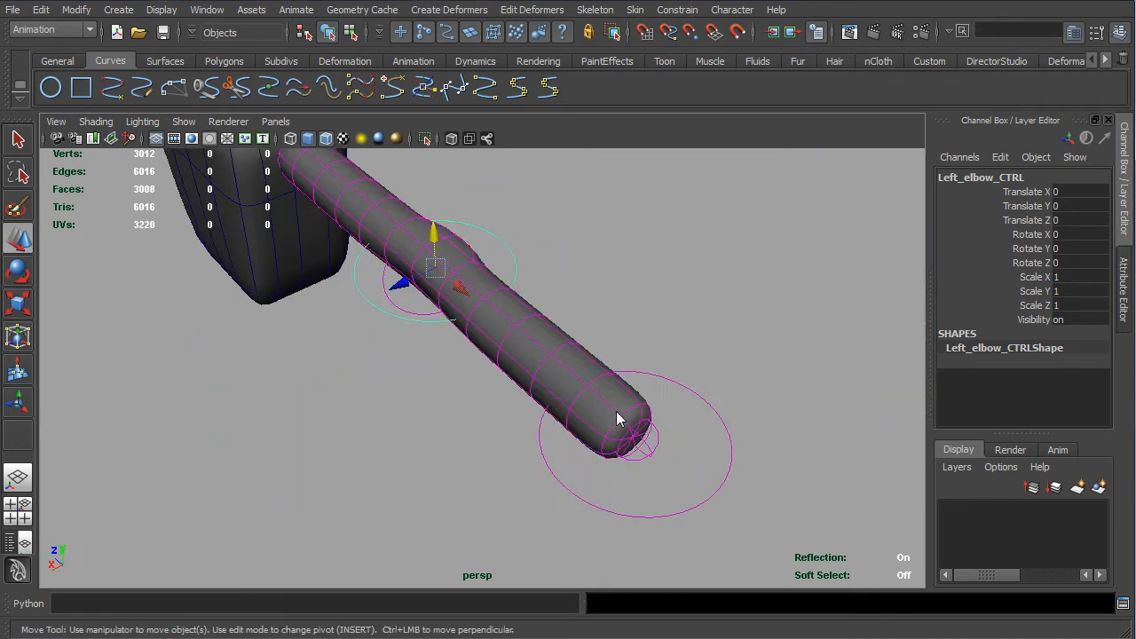
{"action": "left_click", "coordinate": [595, 509]}
{"action": "left_click", "coordinate": [593, 505]}
{"action": "scroll", "coordinate": [572, 467], "scroll_direction": "down", "scroll_amount": 3}
{"action": "left_click_drag", "start_coordinate": [572, 467], "coordinate": [461, 510], "text": "alt"}
{"action": "left_click_drag", "start_coordinate": [504, 456], "coordinate": [550, 198], "text": "alt"}
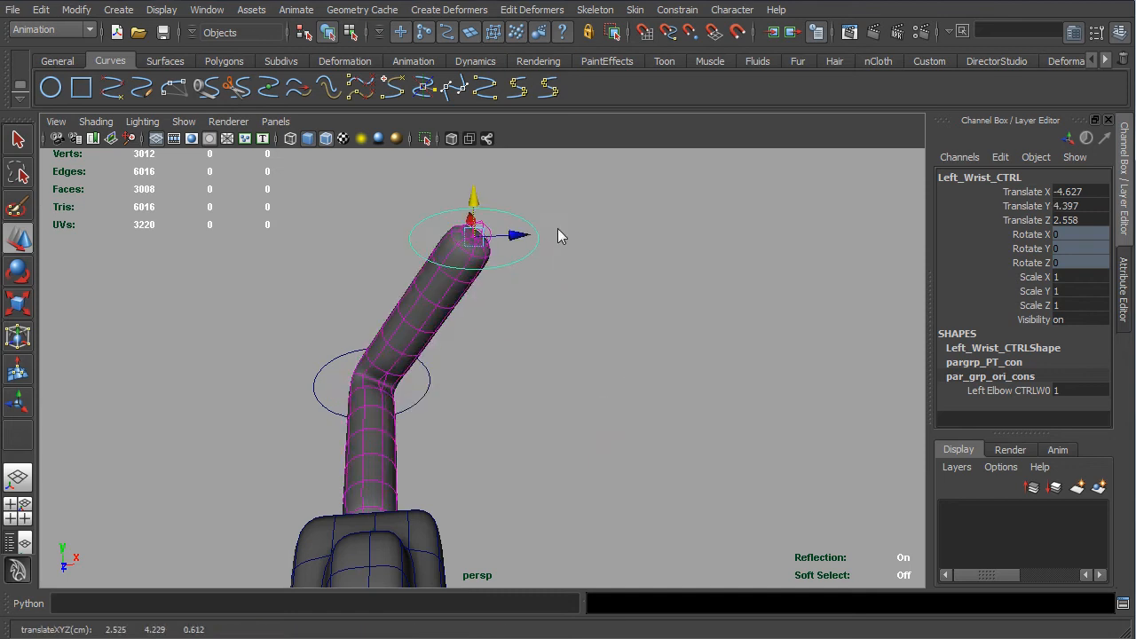
Move the left wrist control down to about X -3.1, Y -3.3, Z 0.1 to bend the forearm downward
{"action": "left_click_drag", "start_coordinate": [527, 242], "coordinate": [437, 336]}
{"action": "left_click_drag", "start_coordinate": [496, 294], "coordinate": [666, 454]}
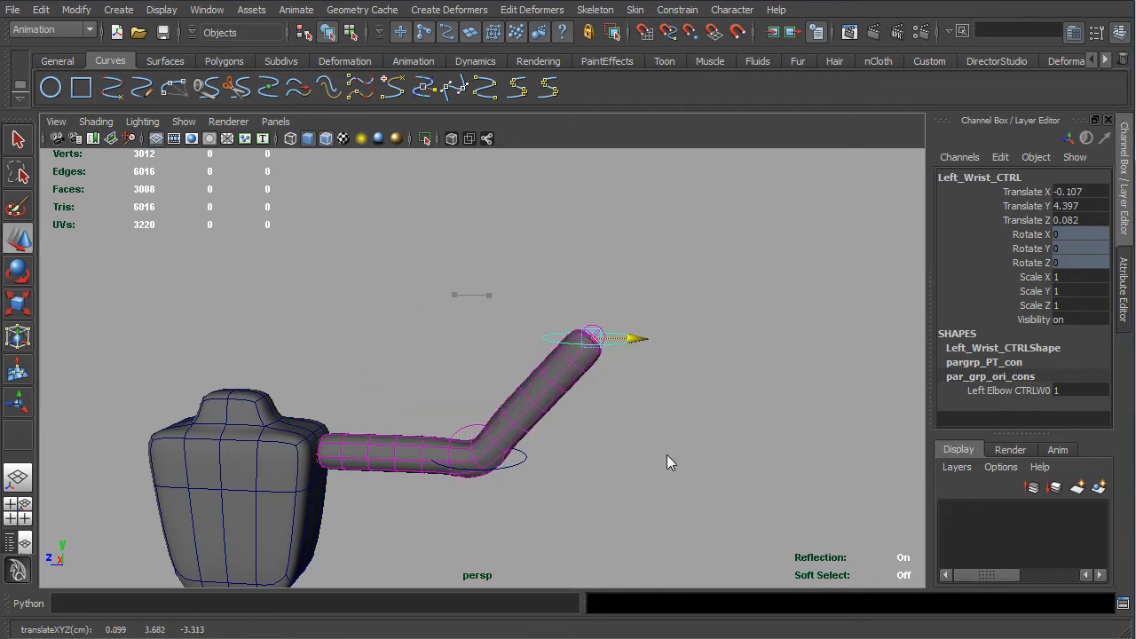
{"action": "left_click_drag", "start_coordinate": [556, 437], "coordinate": [386, 503], "text": "alt"}
{"action": "left_click_drag", "start_coordinate": [386, 502], "coordinate": [476, 461], "text": "alt"}
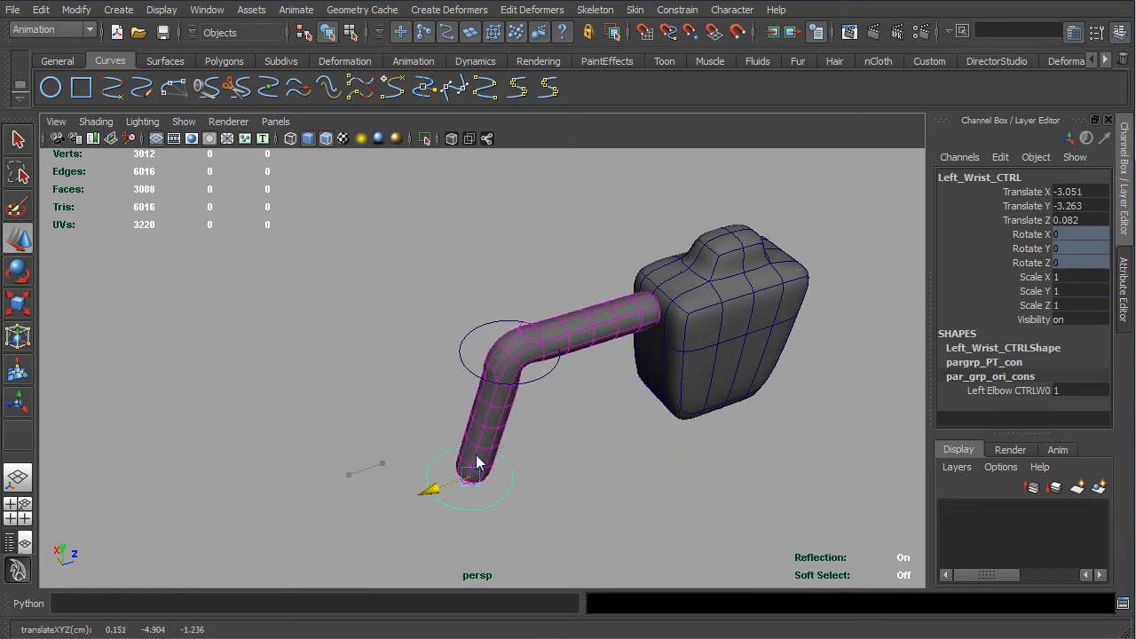
Lower the left elbow control to drop the upper arm beside the body
{"action": "left_click", "coordinate": [546, 373]}
{"action": "left_click_drag", "start_coordinate": [550, 380], "coordinate": [479, 359], "text": "alt"}
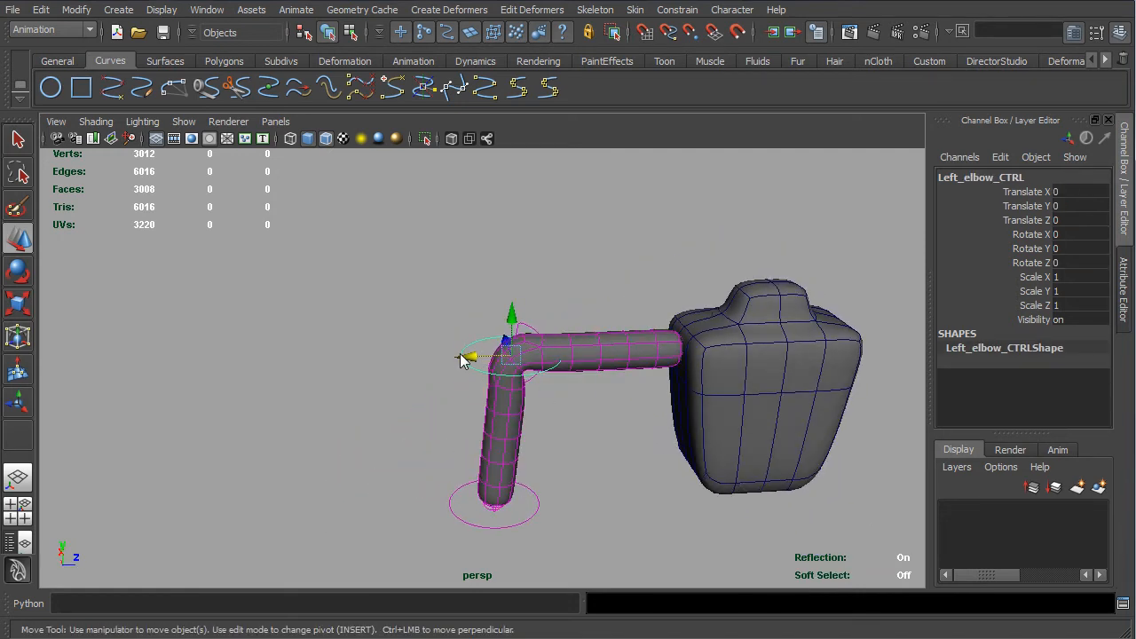
{"action": "left_click_drag", "start_coordinate": [513, 322], "coordinate": [628, 416]}
Flex the forearm with the left wrist control, ending at about X -3.7, Y 4.0, Z 4.1
{"action": "left_click", "coordinate": [506, 471]}
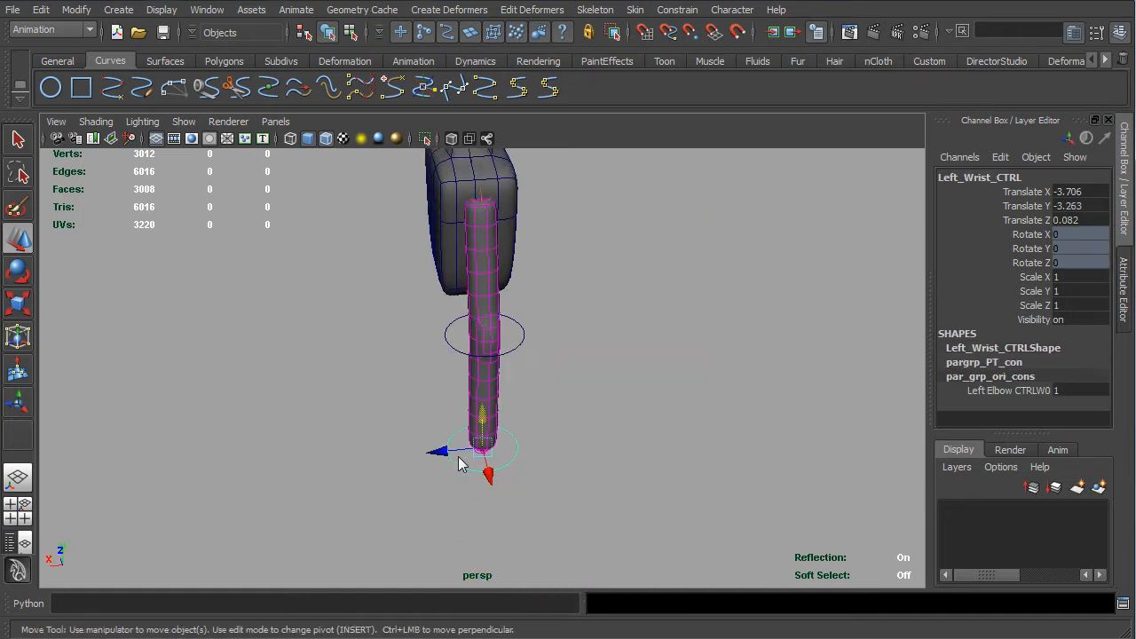
{"action": "left_click_drag", "start_coordinate": [383, 397], "coordinate": [379, 243]}
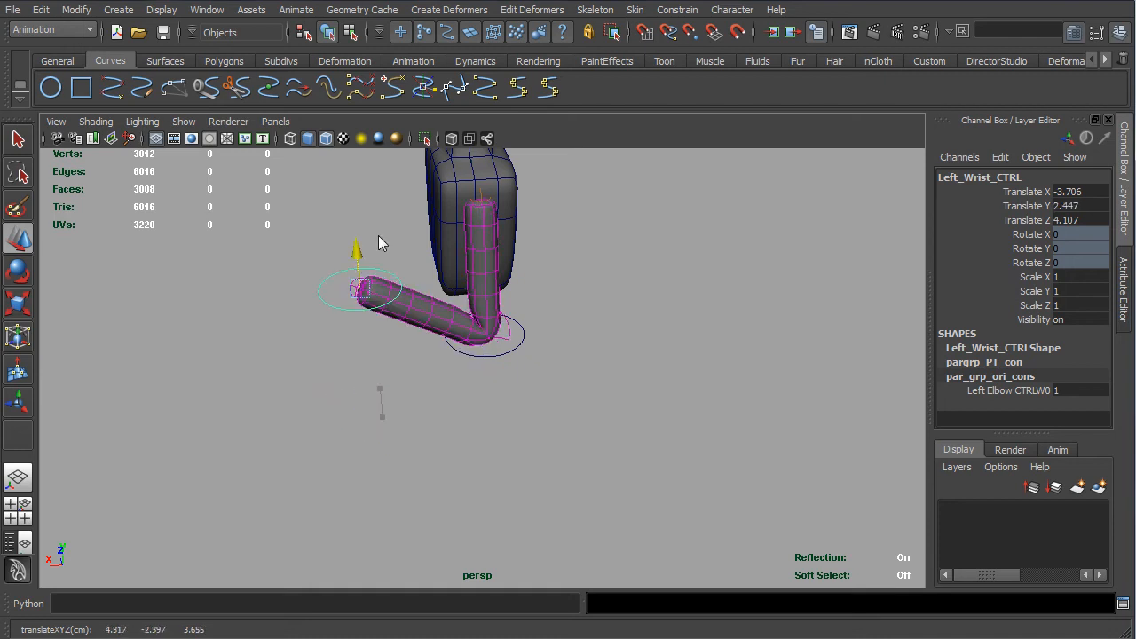
{"action": "left_click_drag", "start_coordinate": [454, 456], "coordinate": [410, 468], "text": "alt"}
{"action": "middle_click_drag", "start_coordinate": [604, 475], "coordinate": [436, 365], "text": "alt"}
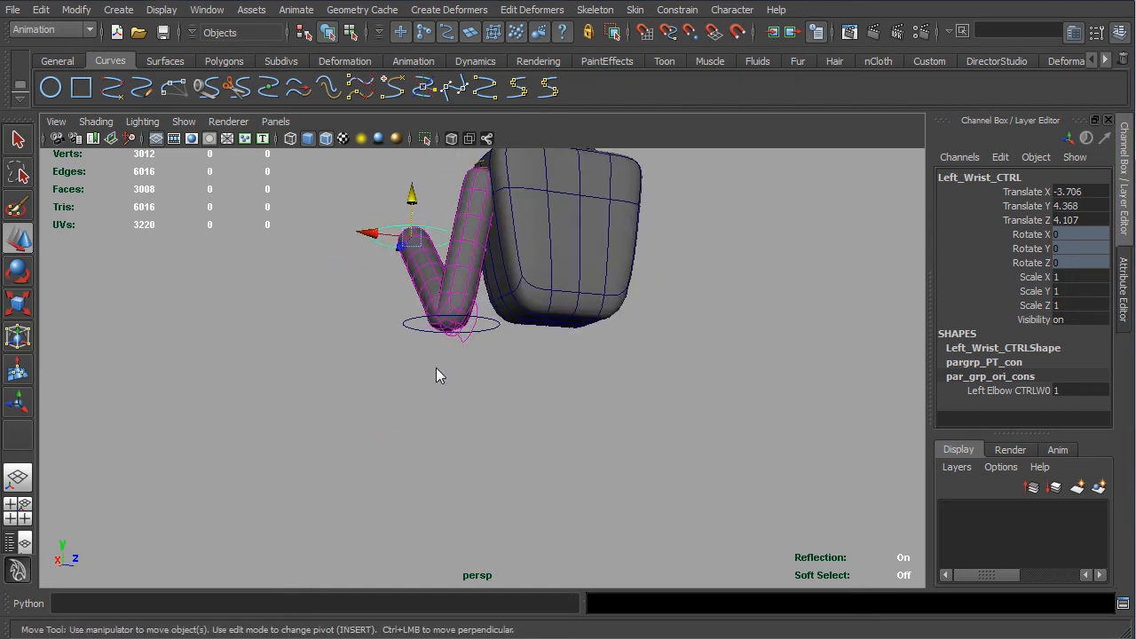
{"action": "scroll", "coordinate": [437, 364], "scroll_direction": "up", "scroll_amount": 3}
{"action": "middle_click_drag", "start_coordinate": [391, 229], "coordinate": [397, 256], "text": "alt"}
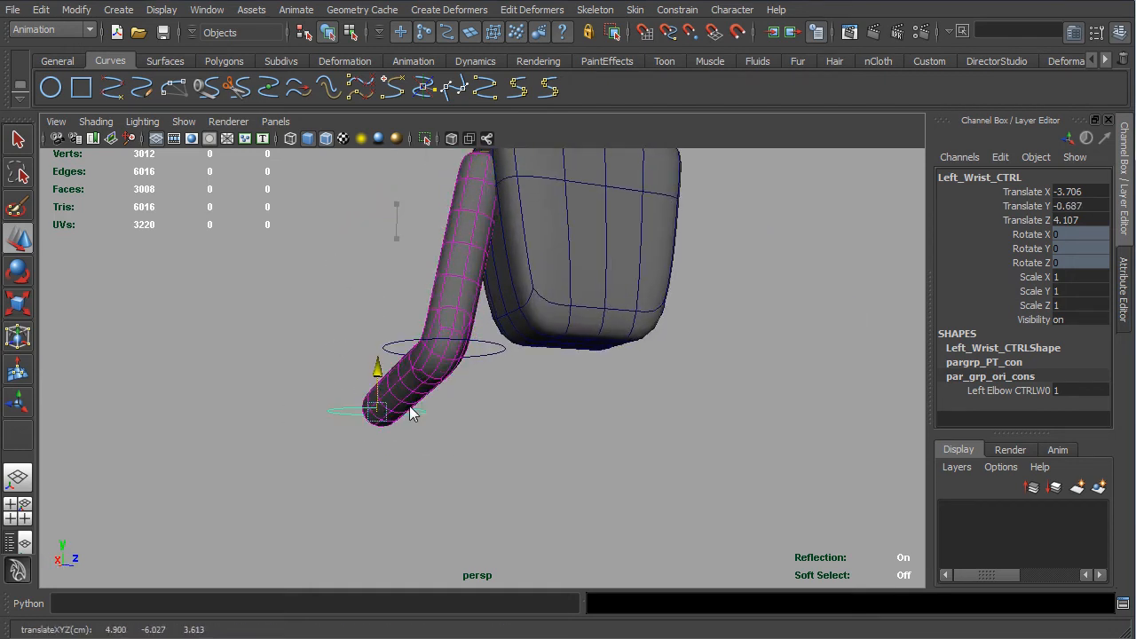
{"action": "middle_click_drag", "start_coordinate": [411, 413], "coordinate": [394, 222]}
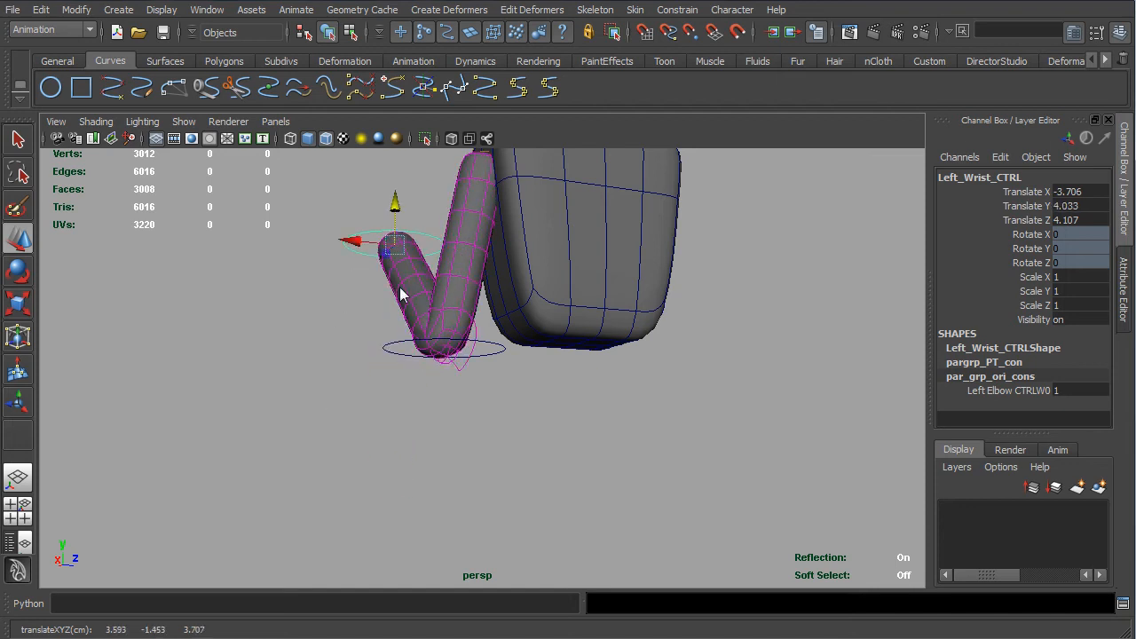
Move the left elbow control outward and up to about X 2.9, Y -0.9
{"action": "left_click_drag", "start_coordinate": [399, 293], "coordinate": [328, 322], "text": "alt"}
{"action": "left_click", "coordinate": [386, 357]}
{"action": "left_click", "coordinate": [411, 350]}
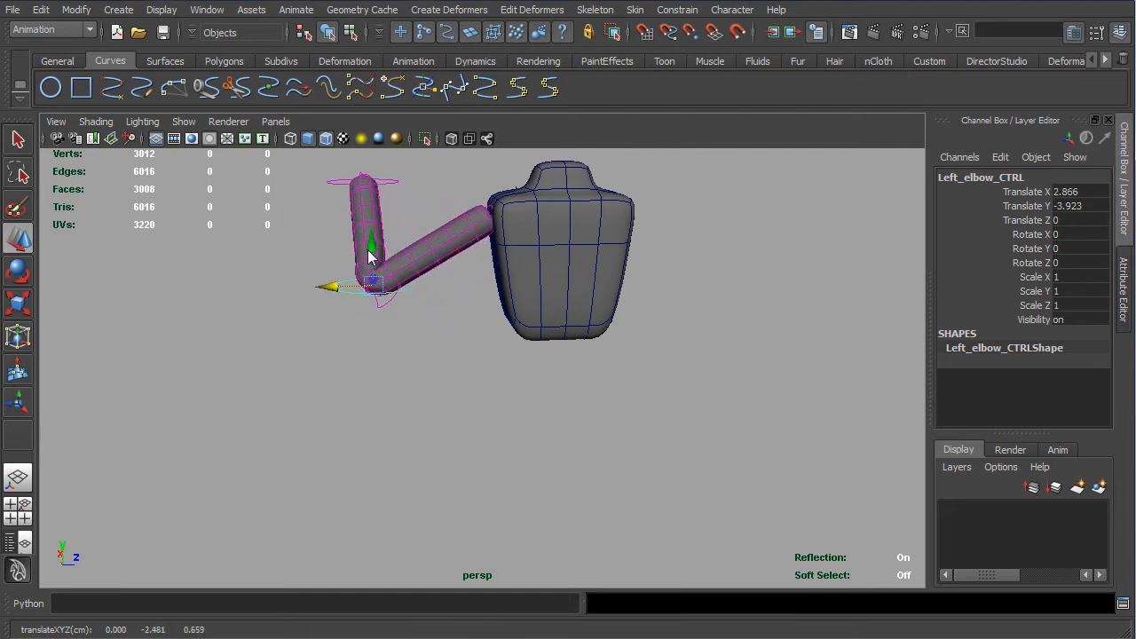
{"action": "left_click_drag", "start_coordinate": [373, 200], "coordinate": [385, 218], "text": "alt"}
Fold the forearm toward the shoulder with the left wrist control at about X -10, Y 2.3, and extend it outward again
{"action": "left_click", "coordinate": [379, 199]}
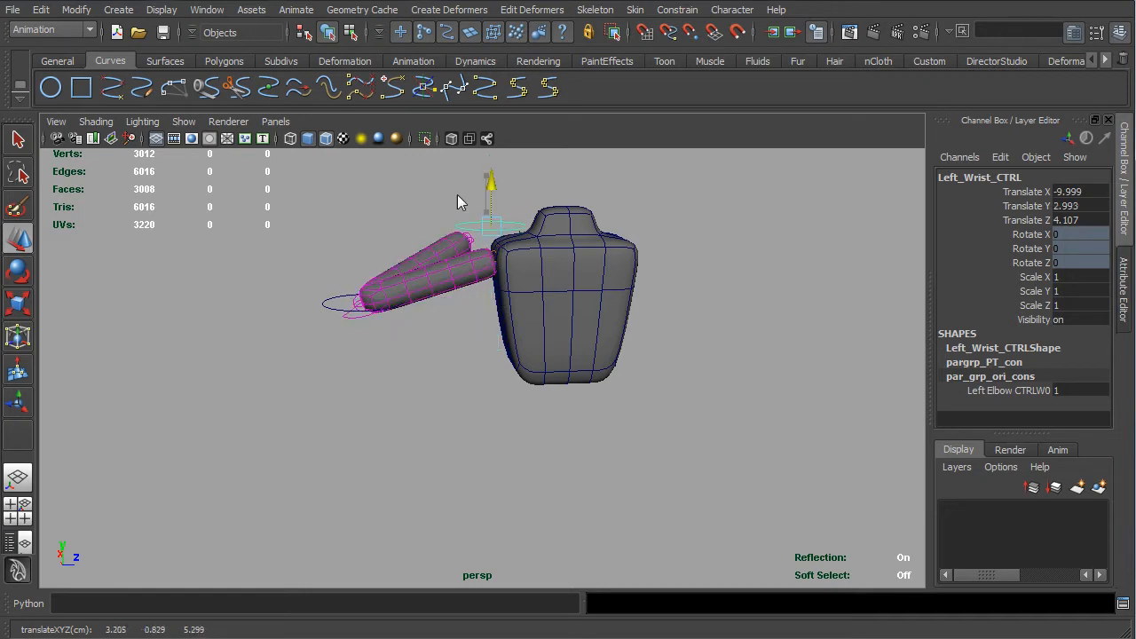
{"action": "left_click_drag", "start_coordinate": [326, 310], "coordinate": [504, 376], "text": "alt"}
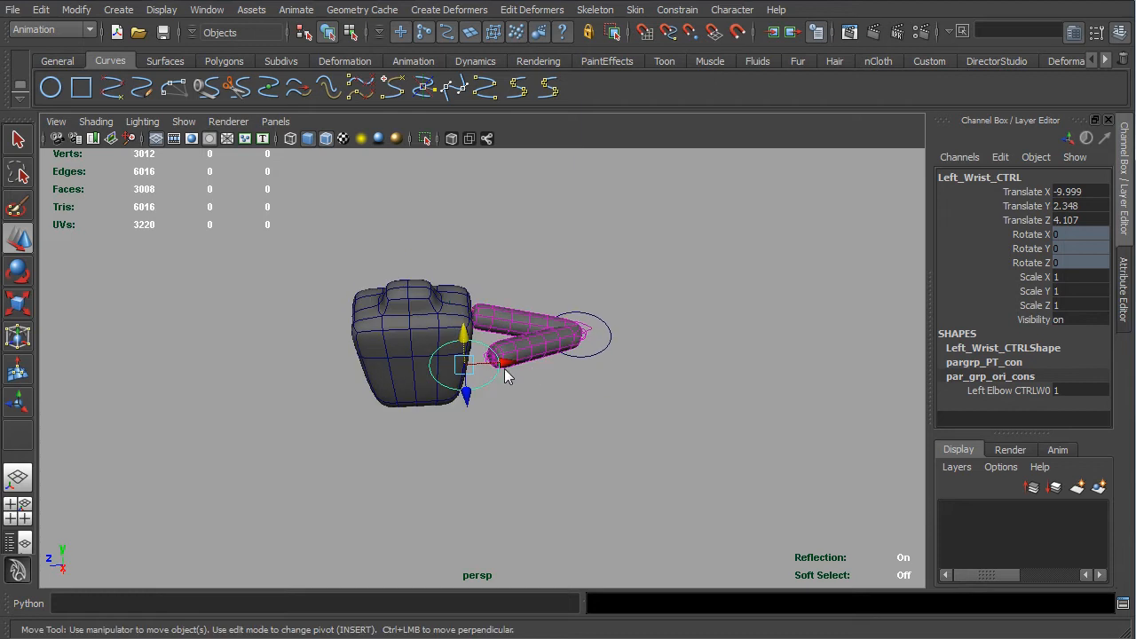
{"action": "left_click_drag", "start_coordinate": [709, 375], "coordinate": [687, 376]}
{"action": "left_click_drag", "start_coordinate": [688, 377], "coordinate": [707, 413], "text": "alt"}
{"action": "scroll", "coordinate": [723, 413], "scroll_direction": "up", "scroll_amount": 4}
{"action": "middle_click_drag", "start_coordinate": [725, 415], "coordinate": [664, 416], "text": "alt"}
{"action": "left_click_drag", "start_coordinate": [664, 417], "coordinate": [420, 559], "text": "alt"}
Swing the left elbow control along Z to about -3.1 and forward to about 7.3
{"action": "left_click", "coordinate": [504, 321]}
{"action": "left_click", "coordinate": [503, 315]}
{"action": "middle_click_drag", "start_coordinate": [420, 559], "coordinate": [578, 297], "text": "alt"}
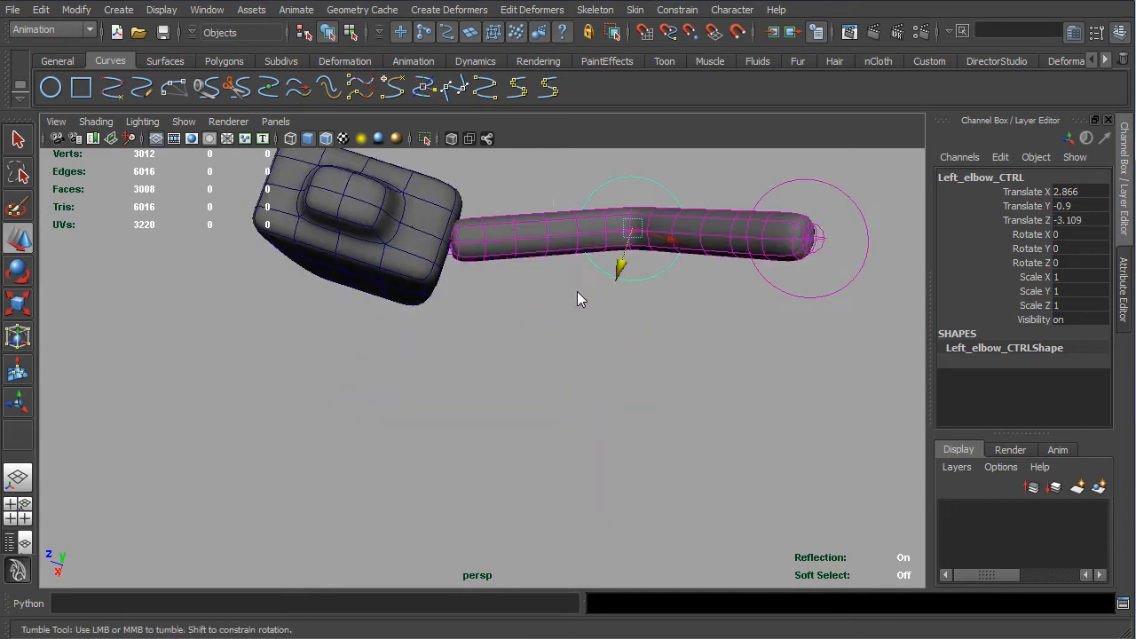
{"action": "left_click_drag", "start_coordinate": [578, 296], "coordinate": [594, 344], "text": "alt"}
{"action": "middle_click_drag", "start_coordinate": [595, 344], "coordinate": [473, 420]}
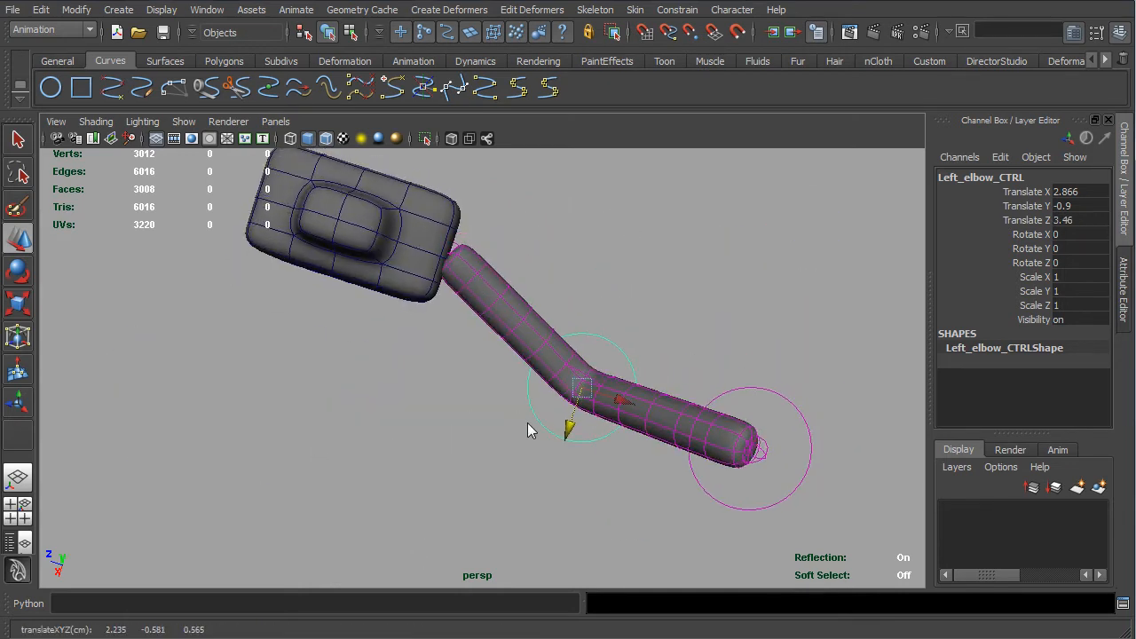
{"action": "left_click_drag", "start_coordinate": [532, 429], "coordinate": [343, 372], "text": "alt"}
{"action": "left_click_drag", "start_coordinate": [513, 367], "coordinate": [506, 287], "text": "alt"}
{"action": "middle_click_drag", "start_coordinate": [507, 286], "coordinate": [560, 400], "text": "alt"}
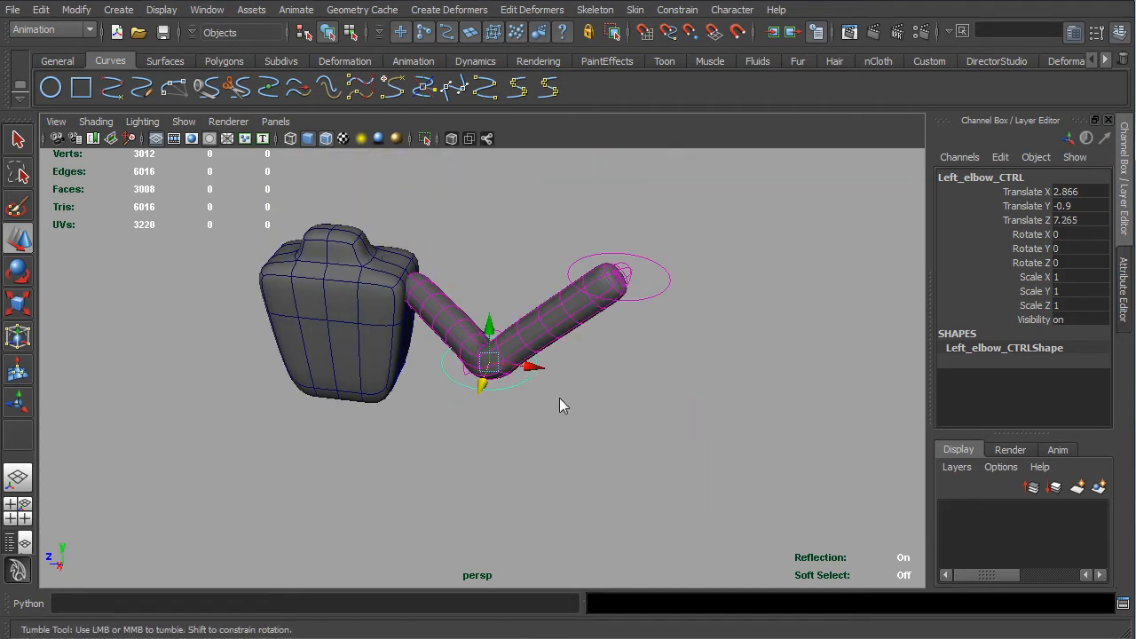
Pull the left elbow control beyond the arm's reach to about X -5.2, Z 13.8
{"action": "left_click_drag", "start_coordinate": [560, 400], "coordinate": [487, 352], "text": "alt"}
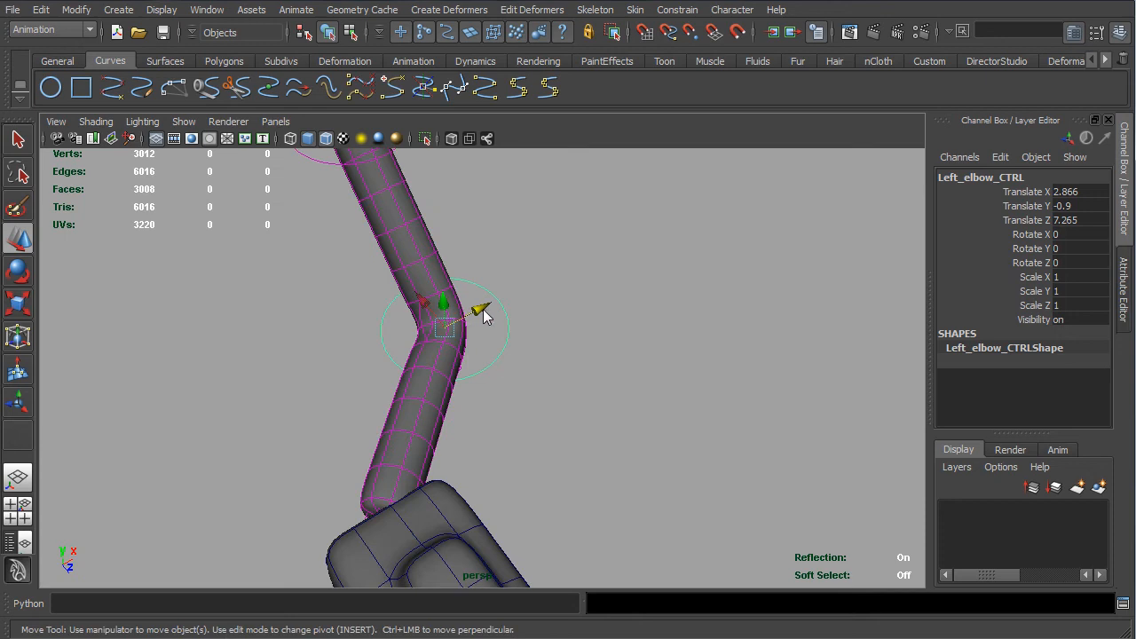
{"action": "left_click_drag", "start_coordinate": [482, 309], "coordinate": [329, 411]}
{"action": "left_click_drag", "start_coordinate": [309, 348], "coordinate": [736, 259]}
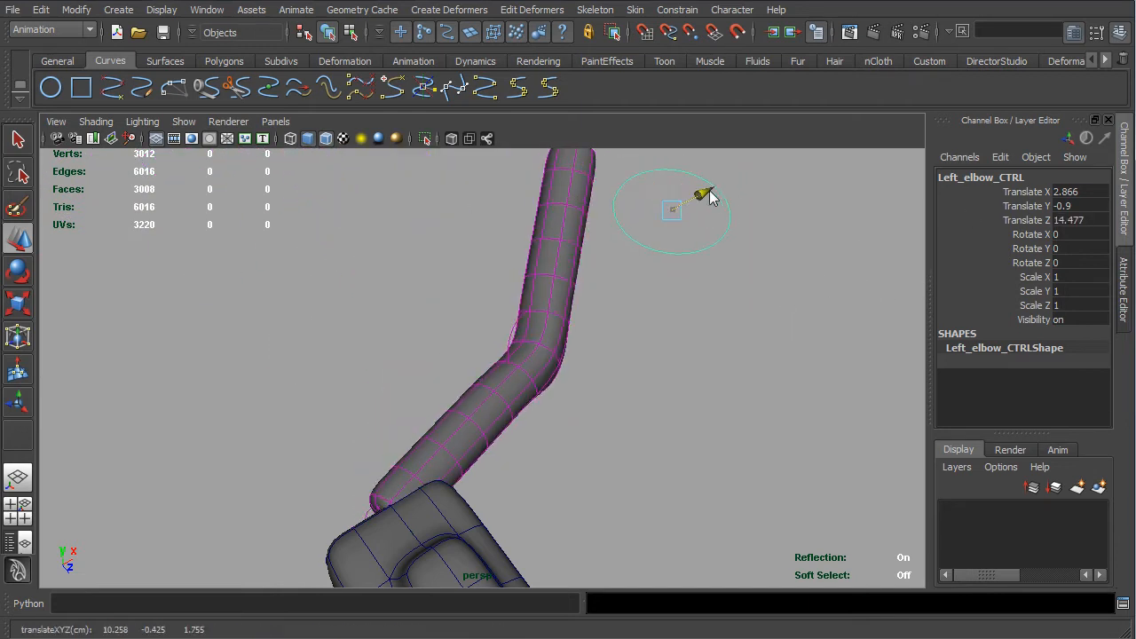
{"action": "left_click_drag", "start_coordinate": [709, 195], "coordinate": [578, 269]}
{"action": "left_click_drag", "start_coordinate": [503, 263], "coordinate": [717, 394]}
{"action": "left_click_drag", "start_coordinate": [747, 352], "coordinate": [834, 313]}
{"action": "scroll", "coordinate": [799, 329], "scroll_direction": "down", "scroll_amount": 5}
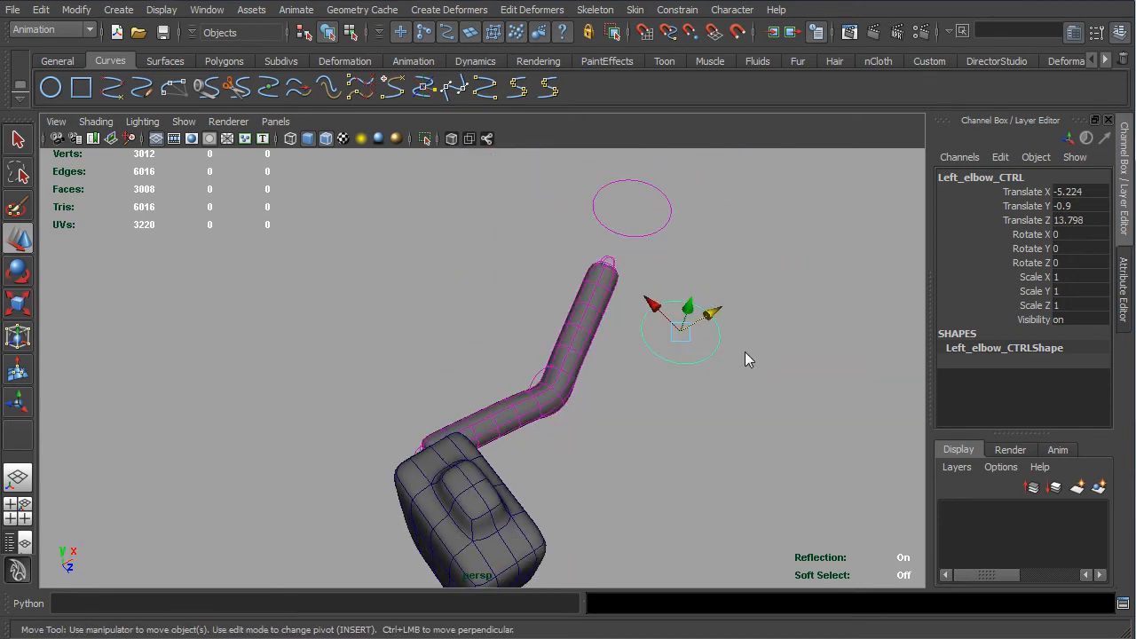
Pull the left elbow control farther out to about Z 18.9 and bring it back to about Y -1.4, Z 5.8
{"action": "left_click_drag", "start_coordinate": [717, 320], "coordinate": [852, 308]}
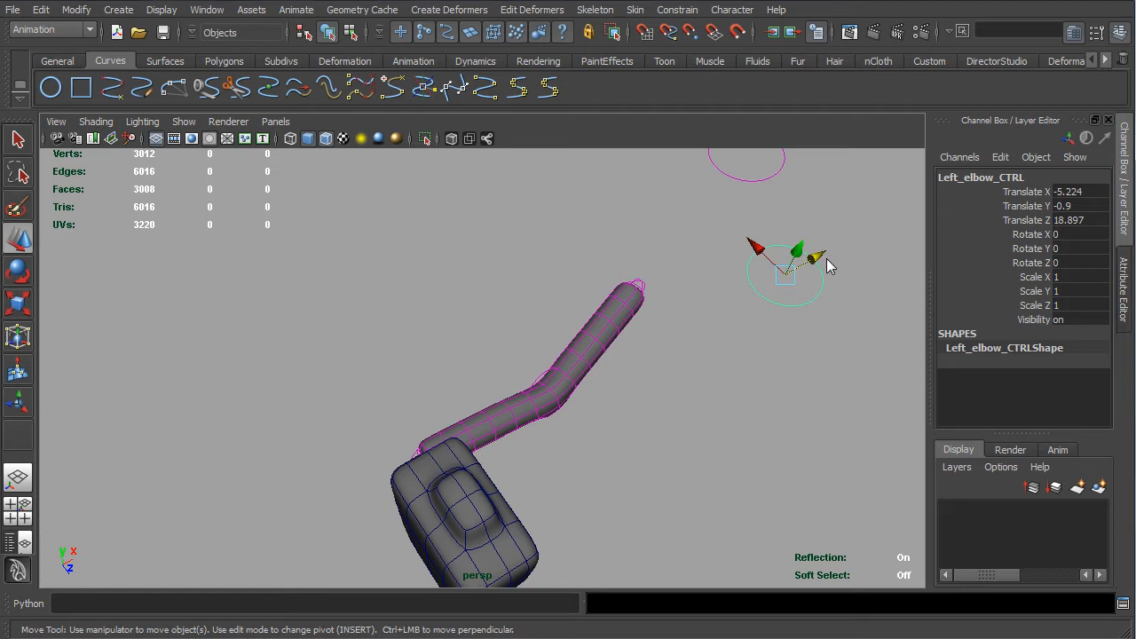
{"action": "left_click_drag", "start_coordinate": [785, 282], "coordinate": [747, 276]}
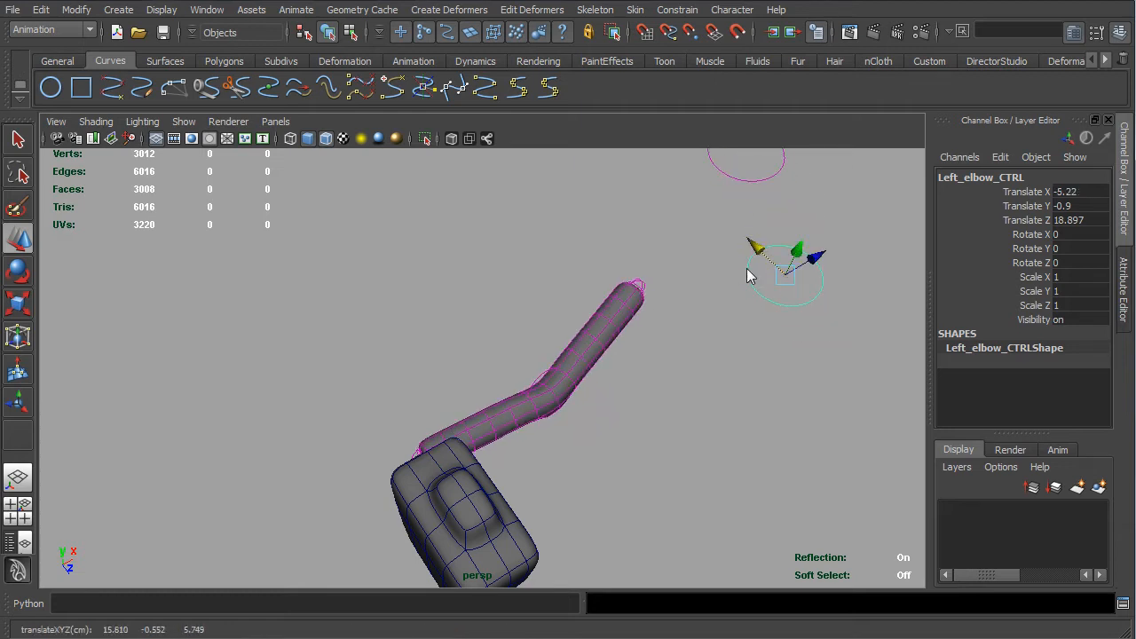
{"action": "left_click_drag", "start_coordinate": [823, 268], "coordinate": [537, 409]}
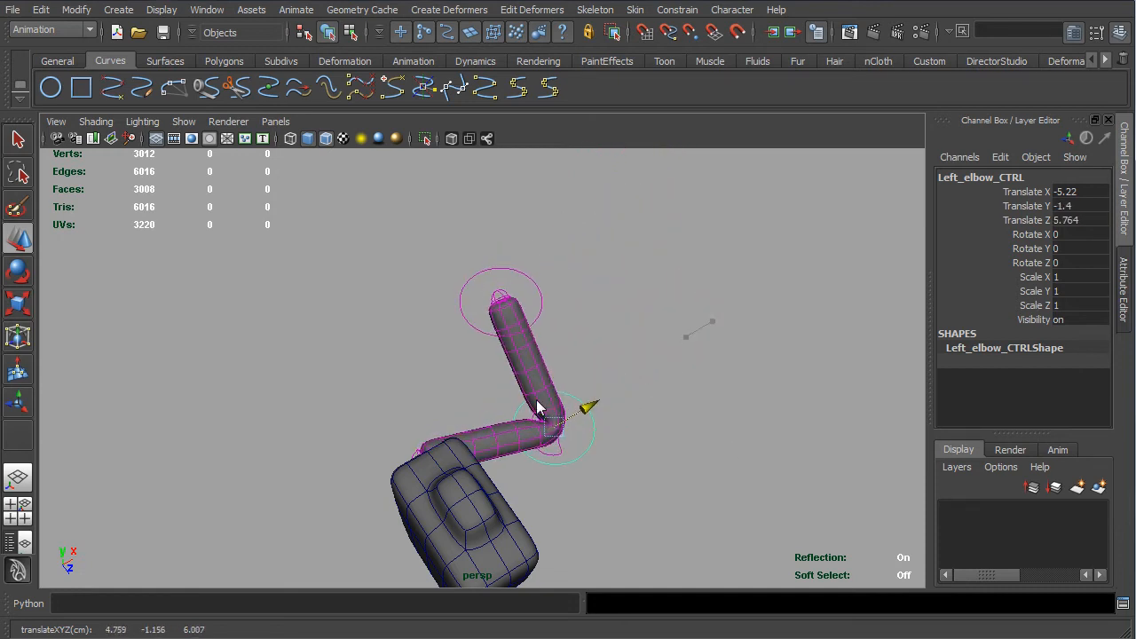
Move the left elbow control inward to about X -9.1 and raise it to about X 2.7, Y 4.4, Z 0.1
{"action": "left_click_drag", "start_coordinate": [530, 466], "coordinate": [537, 395], "text": "alt"}
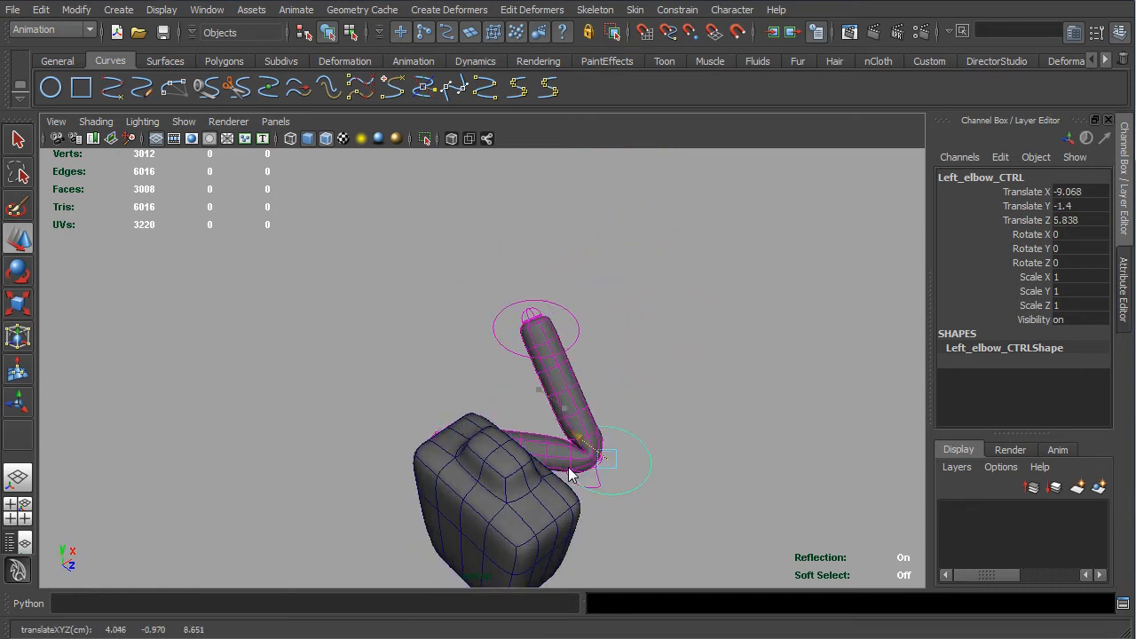
{"action": "left_click_drag", "start_coordinate": [569, 469], "coordinate": [427, 362]}
{"action": "left_click_drag", "start_coordinate": [520, 341], "coordinate": [409, 213]}
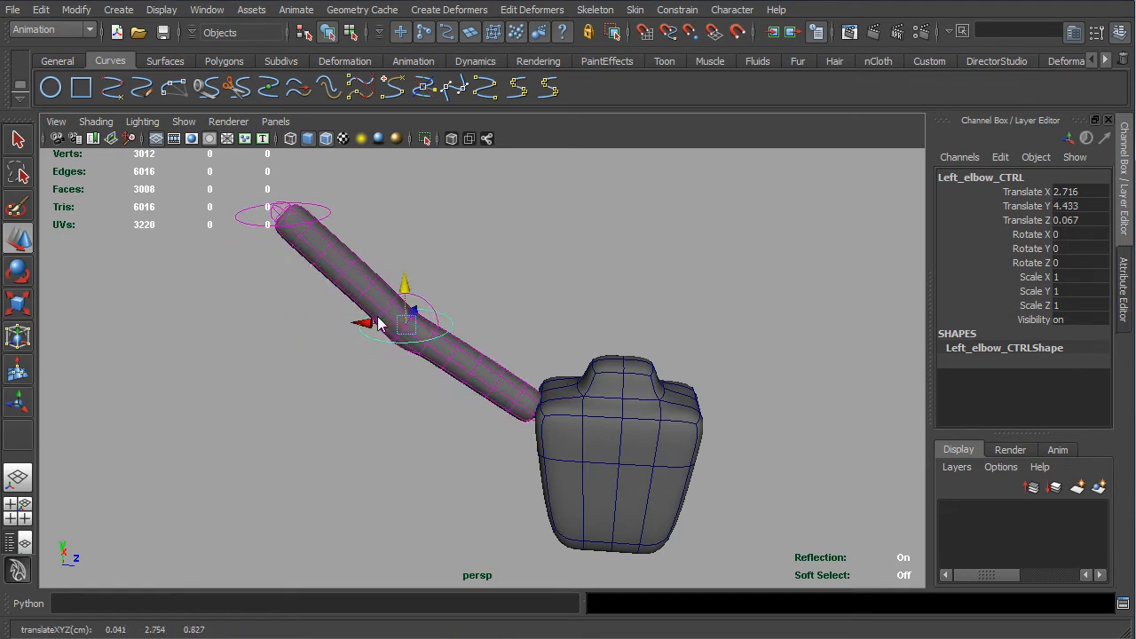
{"action": "left_click_drag", "start_coordinate": [379, 328], "coordinate": [341, 359]}
Swing the left wrist control along Z and pull it outward past the arm's reach to about X 9.3, Z 5.6
{"action": "left_click", "coordinate": [326, 224]}
{"action": "left_click_drag", "start_coordinate": [326, 224], "coordinate": [417, 238], "text": "alt"}
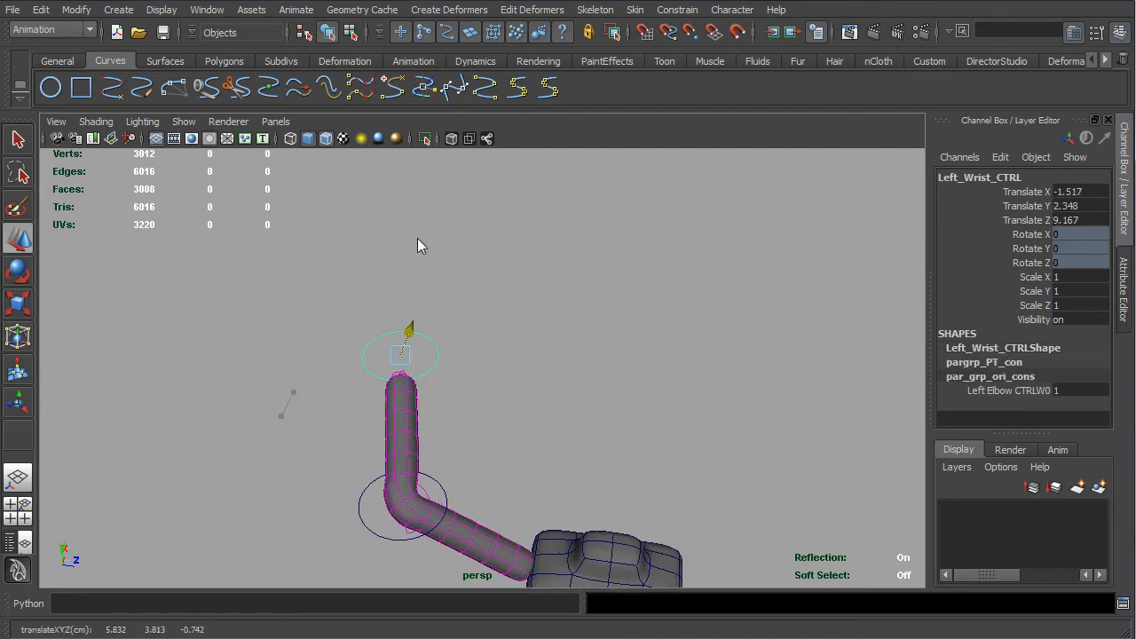
{"action": "left_click_drag", "start_coordinate": [429, 286], "coordinate": [276, 478]}
{"action": "left_click_drag", "start_coordinate": [261, 560], "coordinate": [357, 313]}
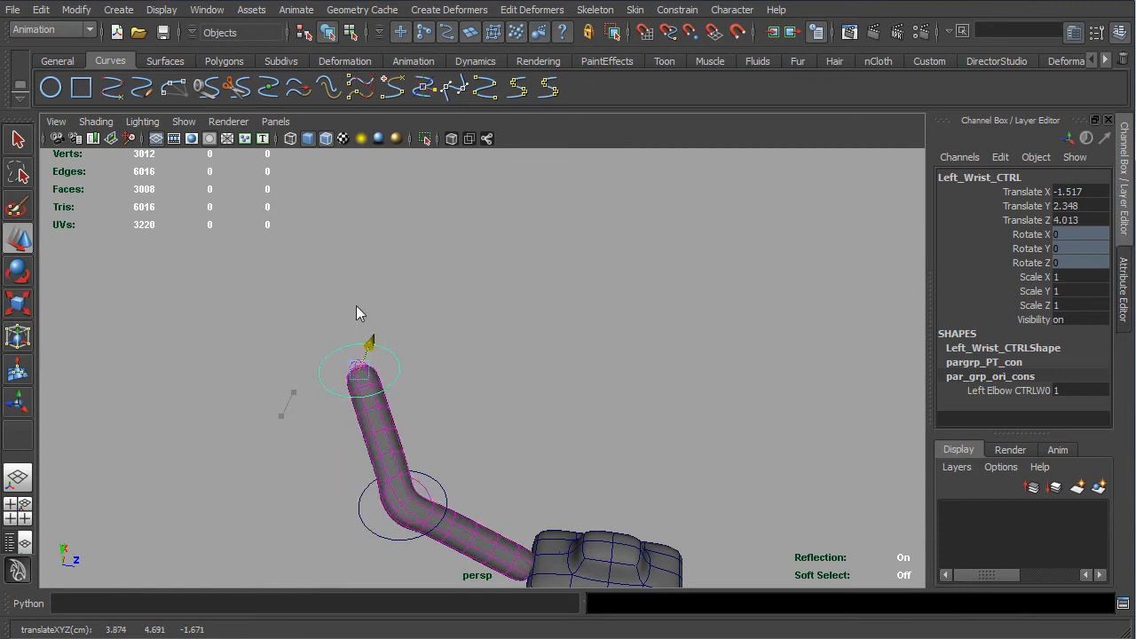
{"action": "left_click_drag", "start_coordinate": [325, 371], "coordinate": [185, 356]}
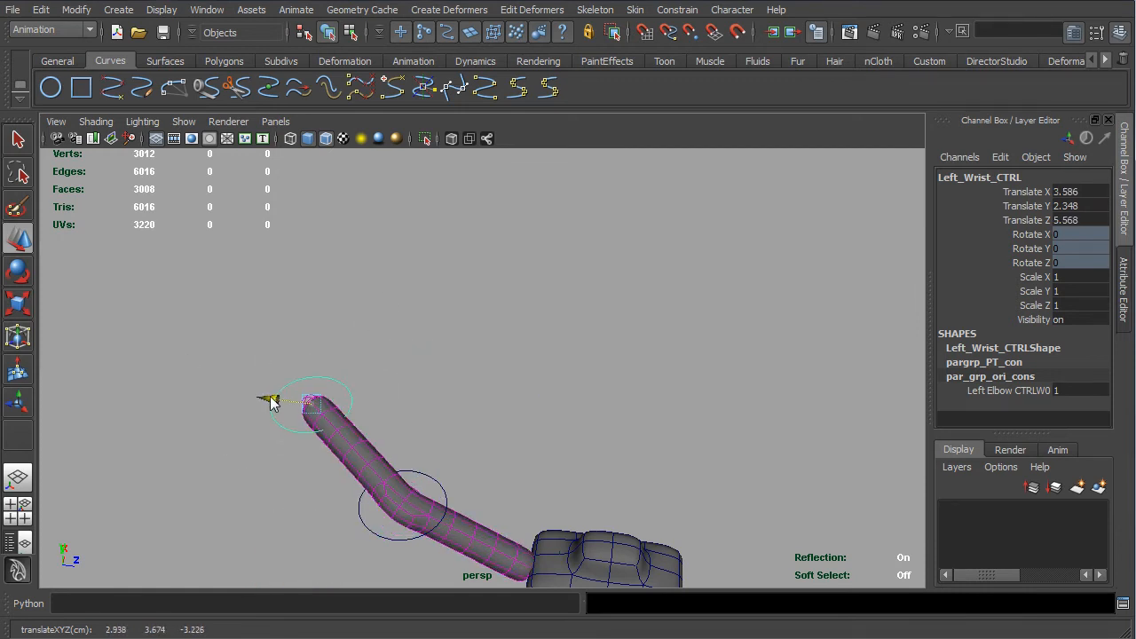
{"action": "left_click_drag", "start_coordinate": [270, 397], "coordinate": [186, 396]}
{"action": "left_click_drag", "start_coordinate": [240, 449], "coordinate": [452, 379], "text": "alt"}
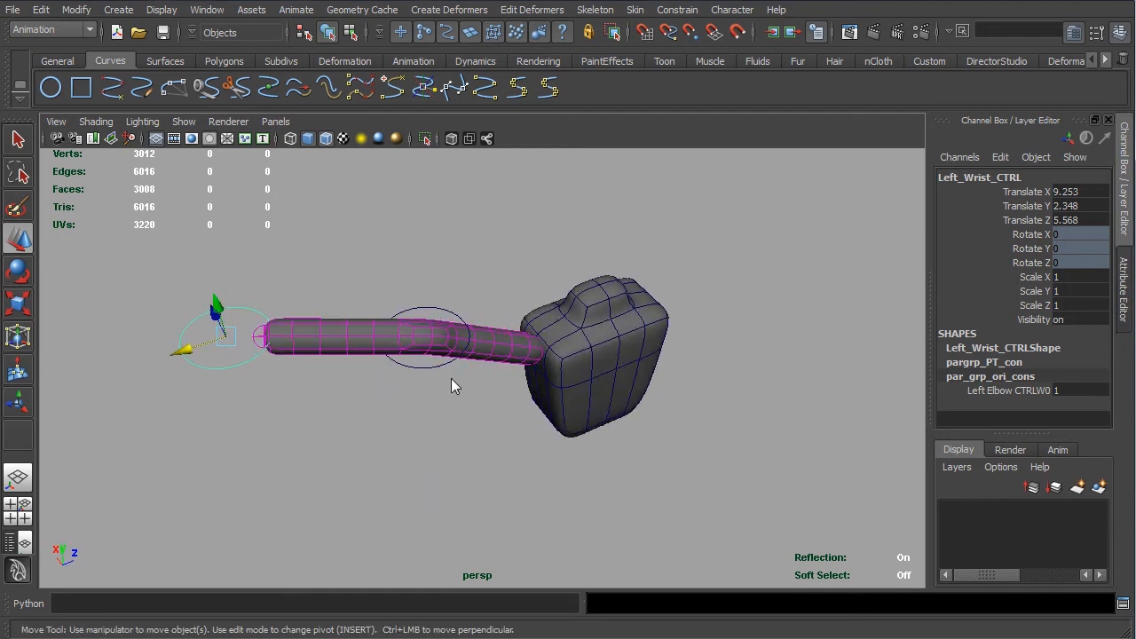
Reset Translate X, Y and Z of both the left elbow and left wrist controls to 0
{"action": "left_click", "coordinate": [437, 364]}
{"action": "left_click", "coordinate": [237, 365], "text": "shift"}
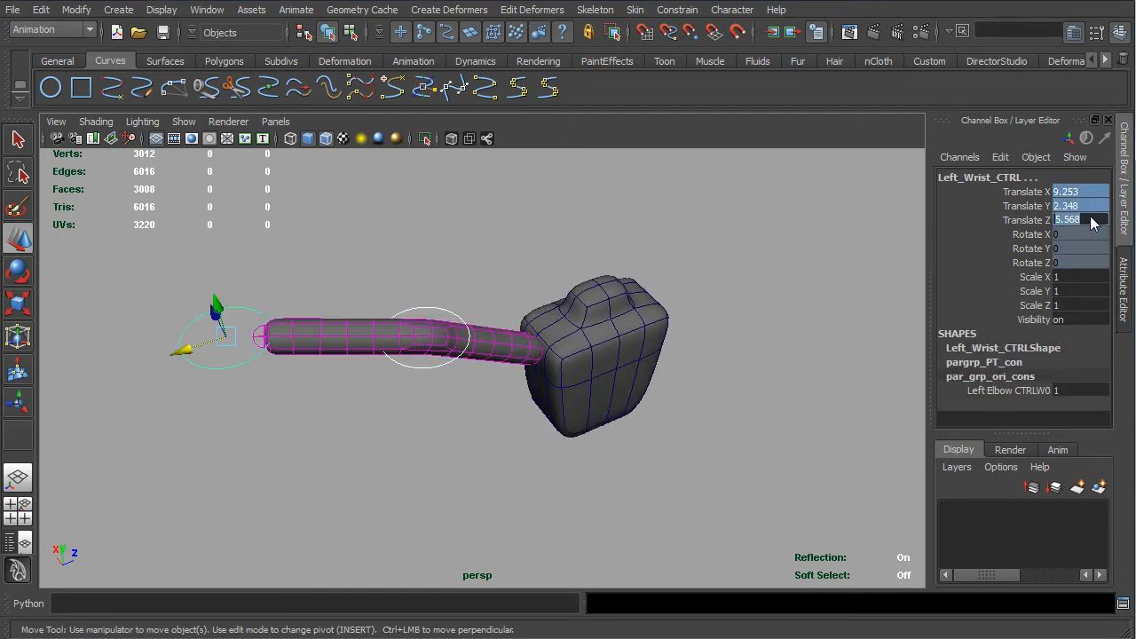
{"action": "type", "text": "0"}
{"action": "key", "text": "Return"}
Bend the arm by moving the left elbow control along negative Z, and pull it beyond the arm's reach to about -34.8
{"action": "left_click", "coordinate": [395, 375]}
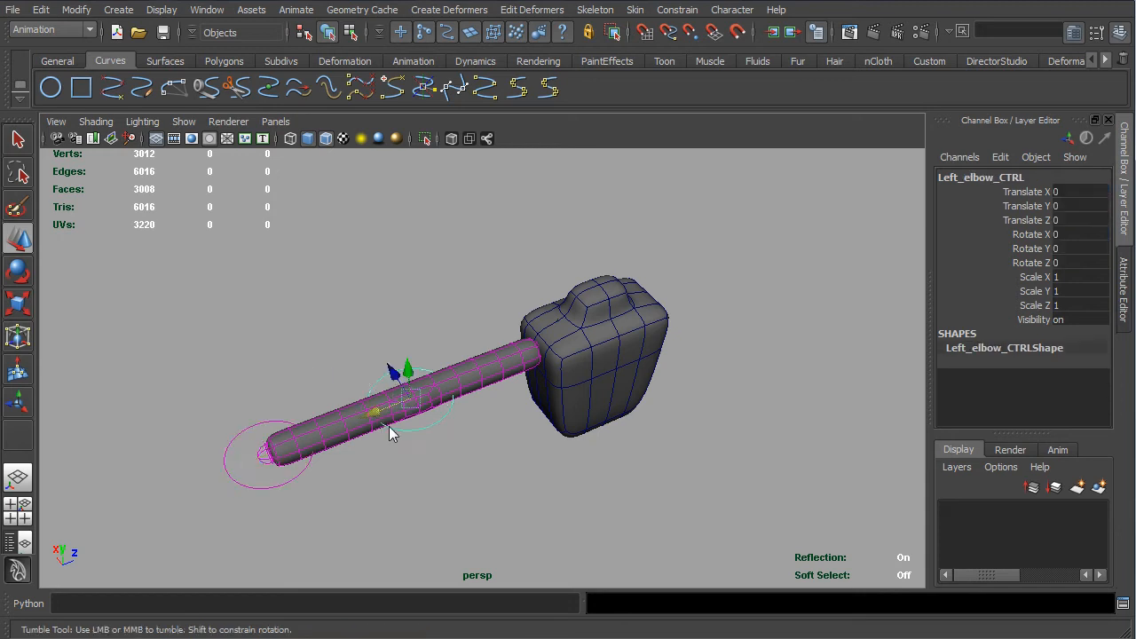
{"action": "left_click_drag", "start_coordinate": [389, 426], "coordinate": [414, 363], "text": "alt"}
{"action": "middle_click_drag", "start_coordinate": [414, 363], "coordinate": [469, 424], "text": "alt"}
{"action": "scroll", "coordinate": [473, 398], "scroll_direction": "up", "scroll_amount": 4}
{"action": "left_click_drag", "start_coordinate": [473, 402], "coordinate": [199, 449], "text": "alt"}
{"action": "middle_click_drag", "start_coordinate": [199, 453], "coordinate": [439, 326], "text": "alt"}
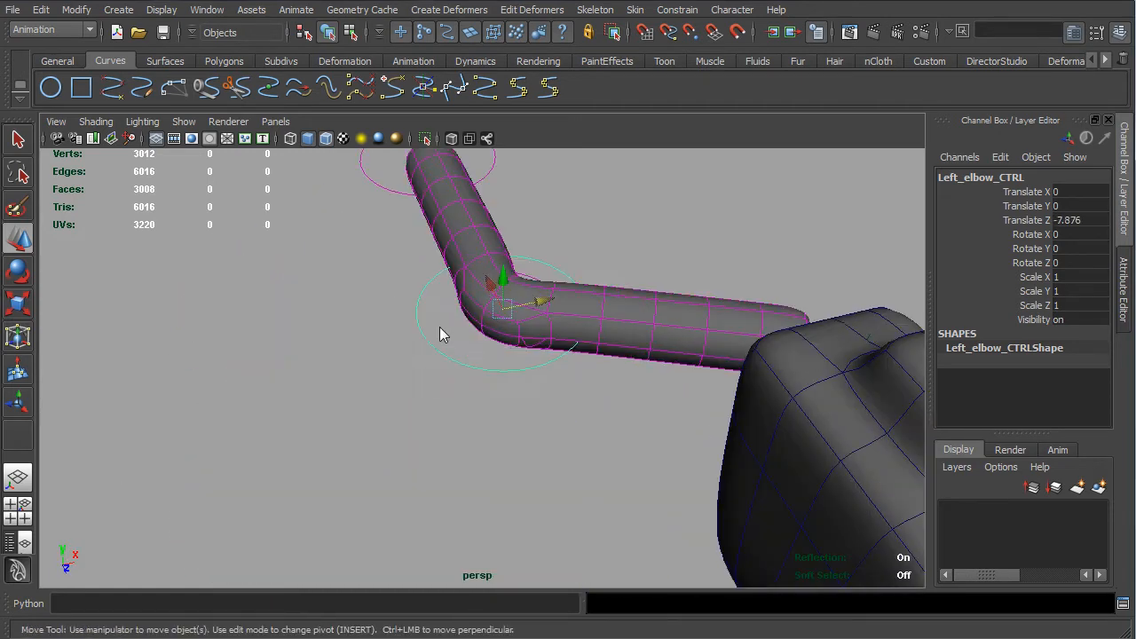
{"action": "scroll", "coordinate": [442, 326], "scroll_direction": "down", "scroll_amount": 5}
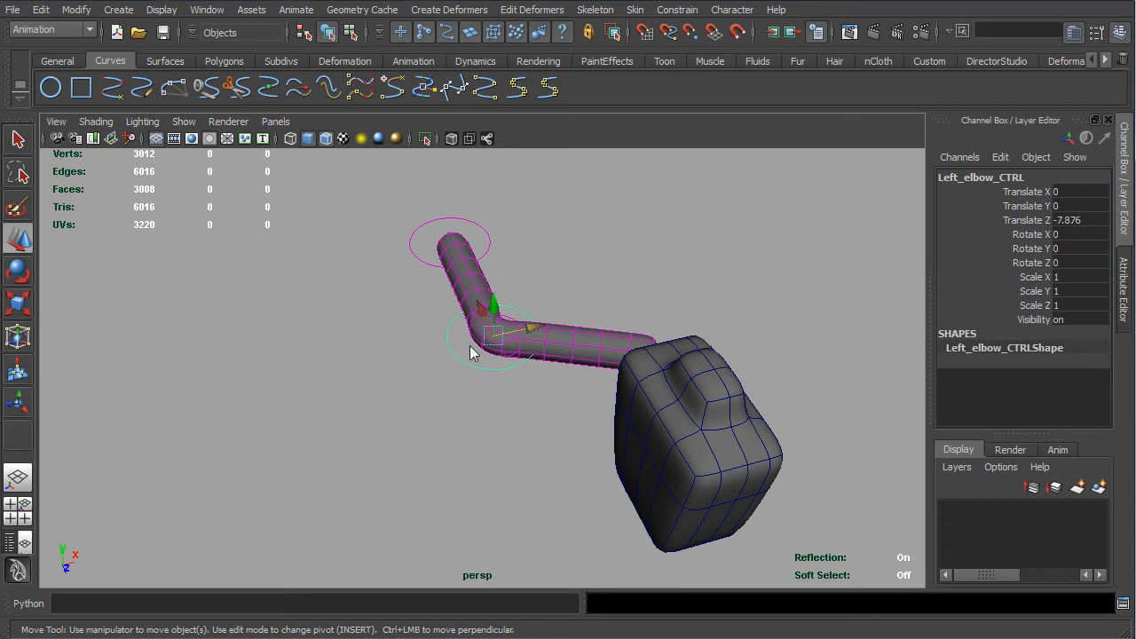
{"action": "left_click_drag", "start_coordinate": [543, 330], "coordinate": [651, 318]}
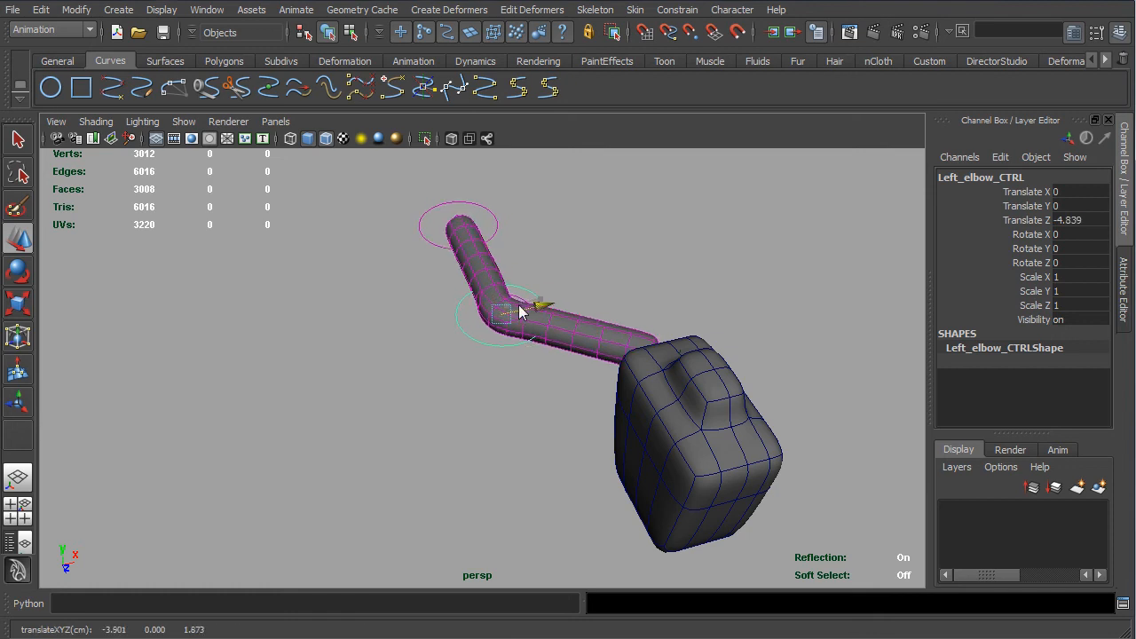
{"action": "left_click_drag", "start_coordinate": [520, 307], "coordinate": [167, 433]}
{"action": "scroll", "coordinate": [287, 408], "scroll_direction": "down", "scroll_amount": 3}
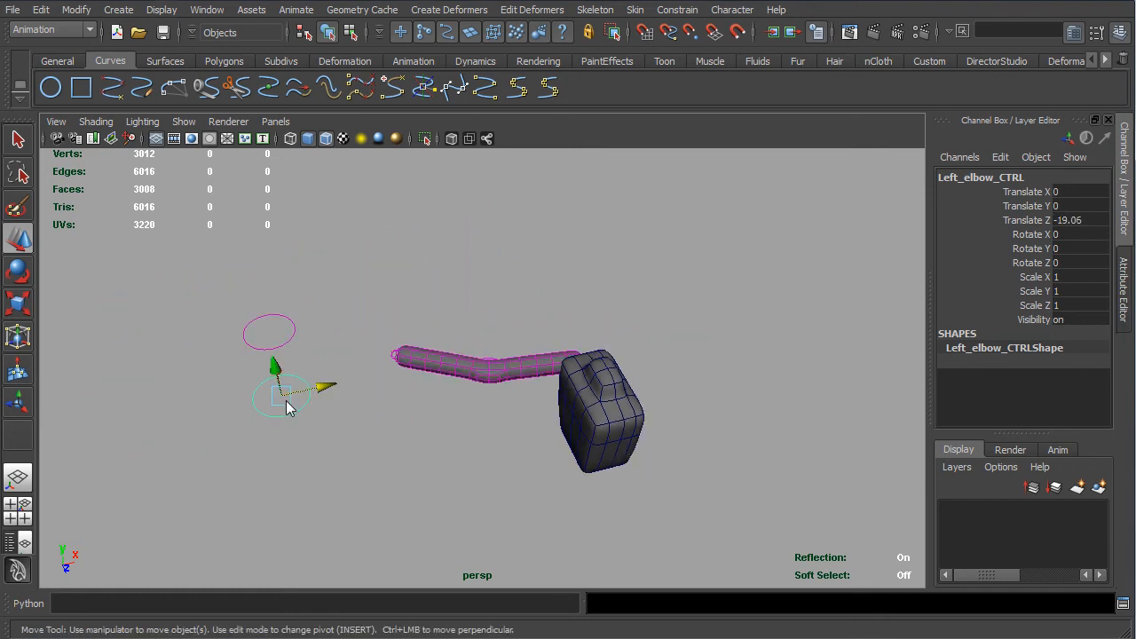
{"action": "left_click_drag", "start_coordinate": [326, 393], "coordinate": [309, 387]}
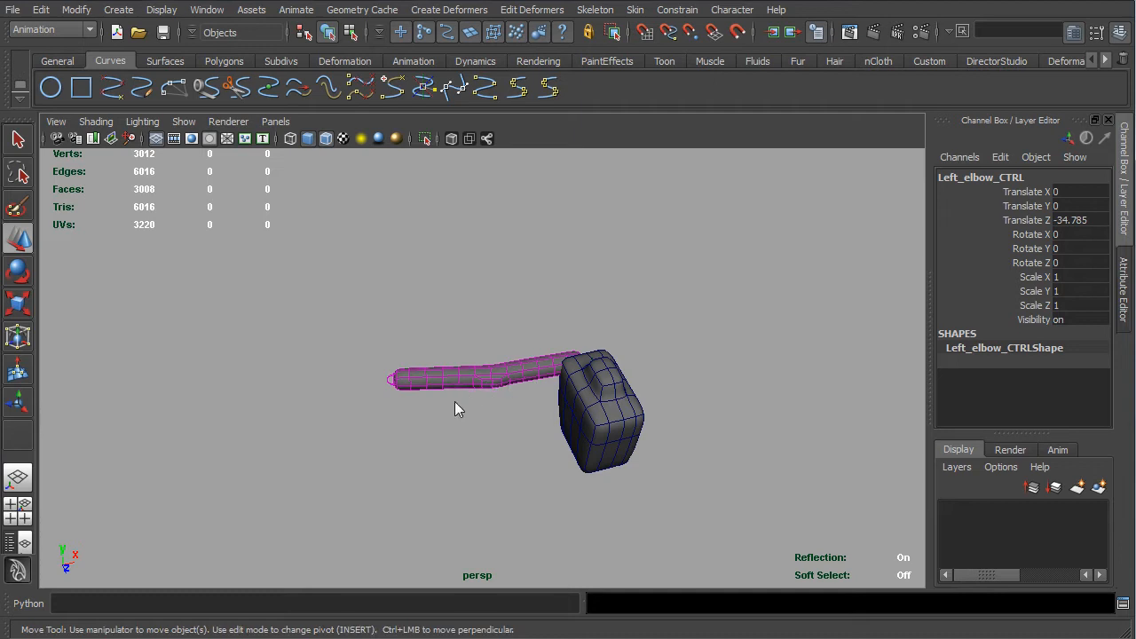
Move the left elbow control back along Z to about -8.7 and on to about -1.5, close to the straight-arm position
{"action": "right_click_drag", "start_coordinate": [454, 402], "coordinate": [358, 414], "text": "alt"}
{"action": "left_click_drag", "start_coordinate": [232, 426], "coordinate": [633, 437]}
{"action": "left_click_drag", "start_coordinate": [538, 333], "coordinate": [521, 421]}
{"action": "scroll", "coordinate": [401, 422], "scroll_direction": "up", "scroll_amount": 3}
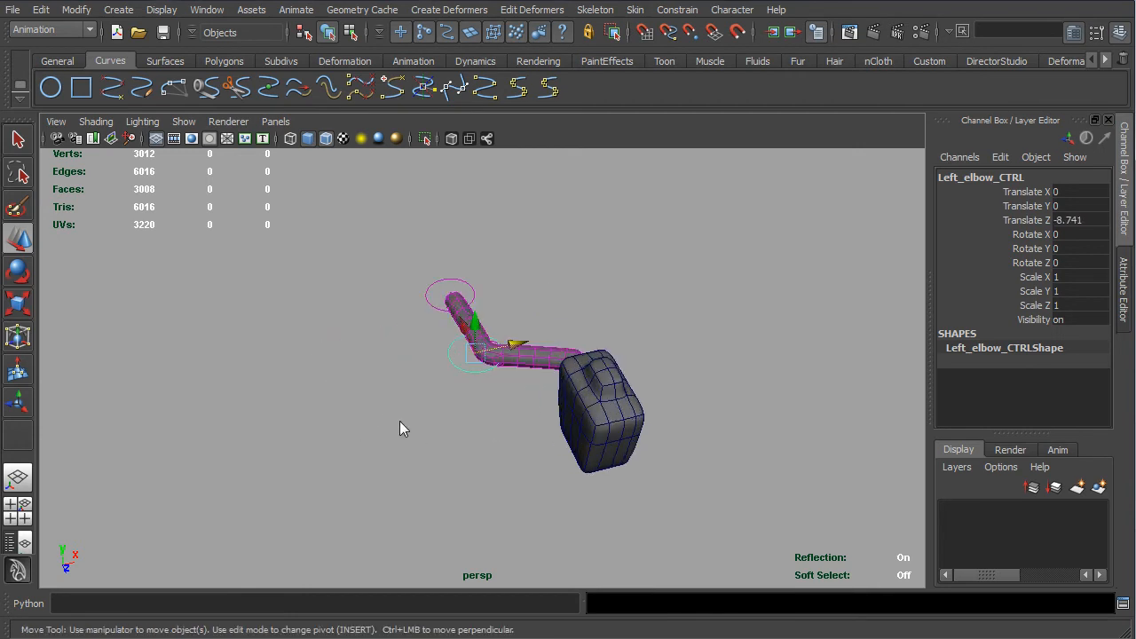
{"action": "left_click_drag", "start_coordinate": [399, 421], "coordinate": [516, 363], "text": "alt"}
{"action": "scroll", "coordinate": [526, 317], "scroll_direction": "up", "scroll_amount": 3}
{"action": "middle_click_drag", "start_coordinate": [526, 311], "coordinate": [504, 360], "text": "alt"}
{"action": "left_click_drag", "start_coordinate": [504, 360], "coordinate": [612, 391], "text": "alt"}
{"action": "left_click_drag", "start_coordinate": [541, 307], "coordinate": [419, 371]}
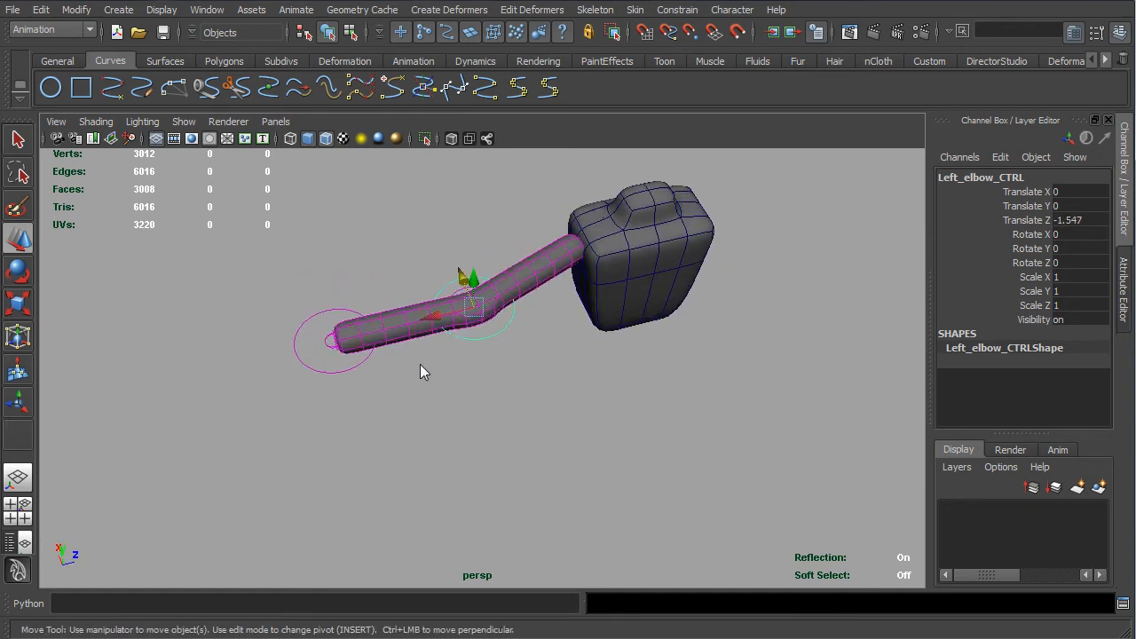
Raise the left wrist control to about 2.6 in Translate Y
{"action": "left_click", "coordinate": [345, 370]}
{"action": "left_click_drag", "start_coordinate": [332, 388], "coordinate": [612, 201], "text": "alt"}
{"action": "left_click_drag", "start_coordinate": [619, 319], "coordinate": [574, 369], "text": "alt"}
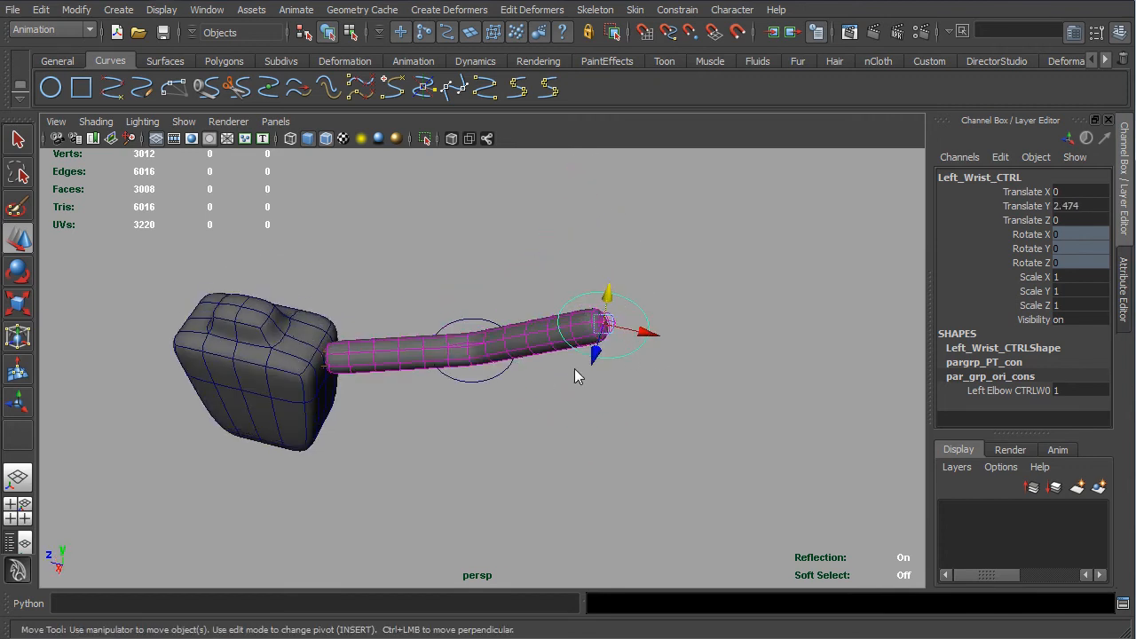
{"action": "left_click_drag", "start_coordinate": [515, 389], "coordinate": [518, 414], "text": "alt"}
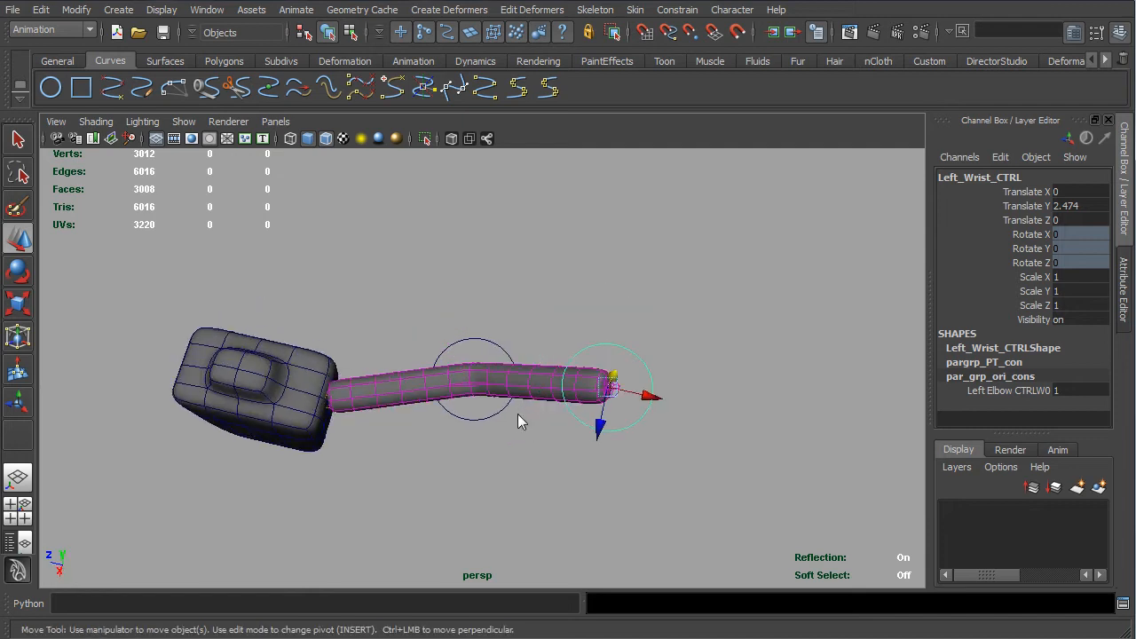
{"action": "middle_click_drag", "start_coordinate": [517, 414], "coordinate": [507, 413]}
{"action": "left_click_drag", "start_coordinate": [529, 426], "coordinate": [628, 359], "text": "alt"}
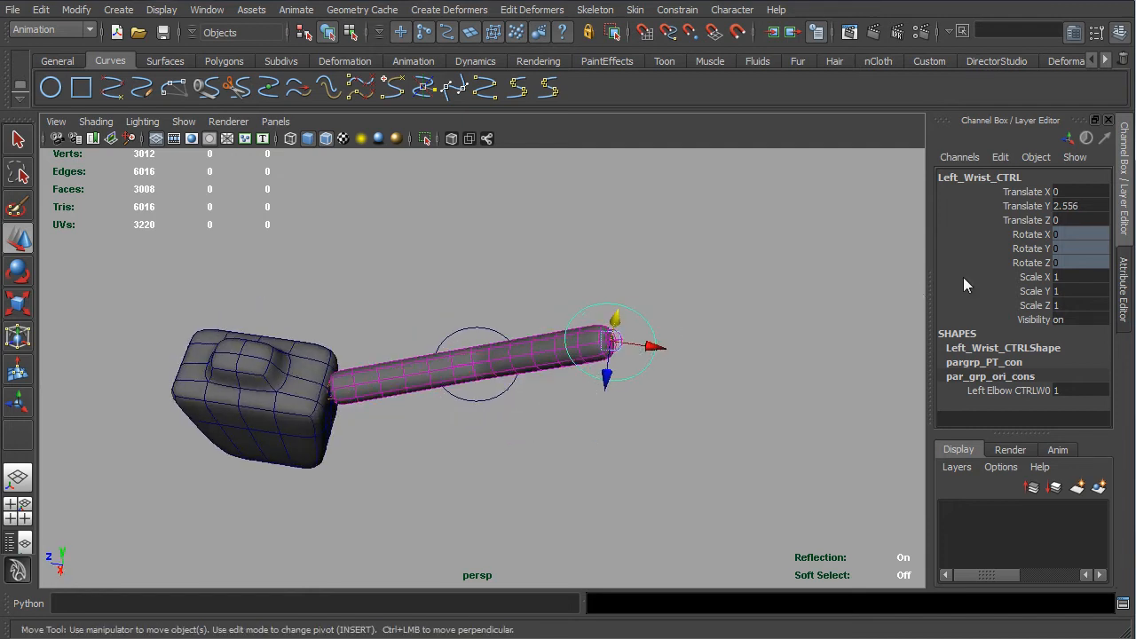
Set the Left Elbow CTRLW0 weight of the left wrist control's pargrp_PT_con constraint to 0
{"action": "left_click", "coordinate": [1050, 364]}
{"action": "double_click", "coordinate": [1079, 375]}
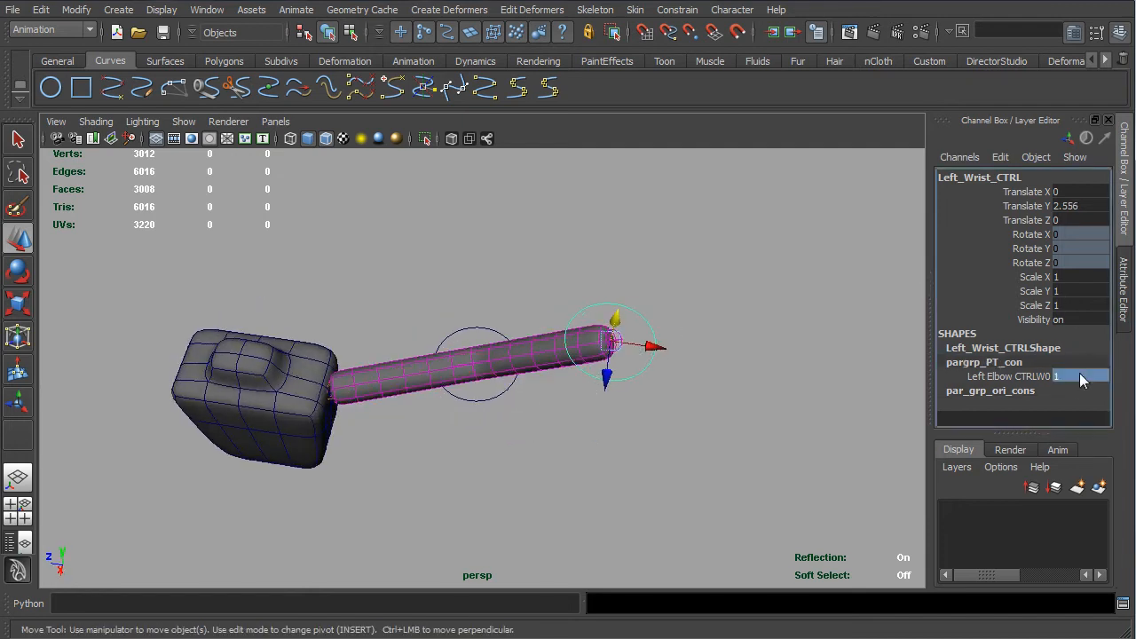
{"action": "type", "text": "0"}
{"action": "key", "text": "Return"}
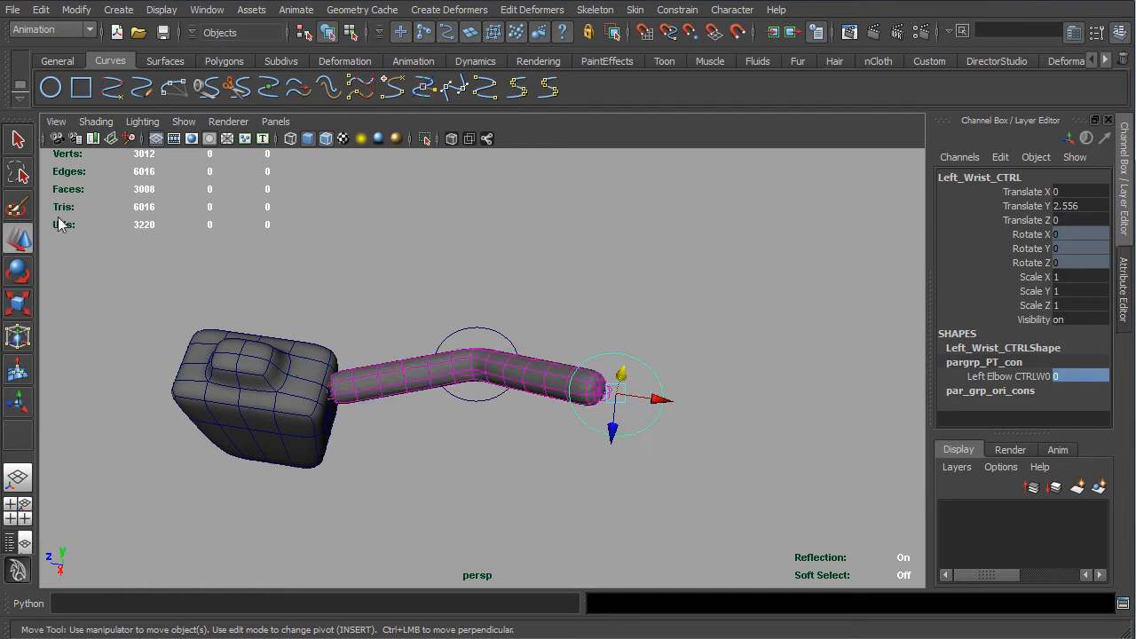
Lower the left elbow control to about Y -7.6 and shift it to about Z -0.4 to bend the arm
{"action": "left_click_drag", "start_coordinate": [615, 415], "coordinate": [508, 353], "text": "alt"}
{"action": "left_click", "coordinate": [489, 338]}
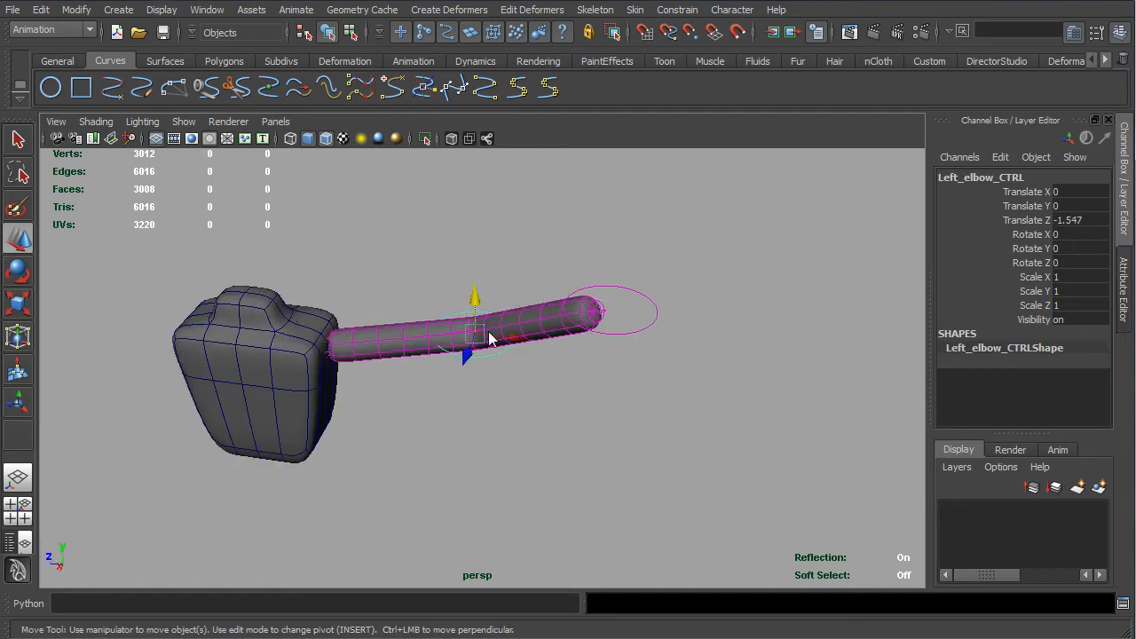
{"action": "left_click_drag", "start_coordinate": [475, 294], "coordinate": [479, 468]}
{"action": "left_click_drag", "start_coordinate": [476, 421], "coordinate": [450, 452], "text": "alt"}
{"action": "left_click", "coordinate": [464, 408]}
{"action": "left_click", "coordinate": [458, 418]}
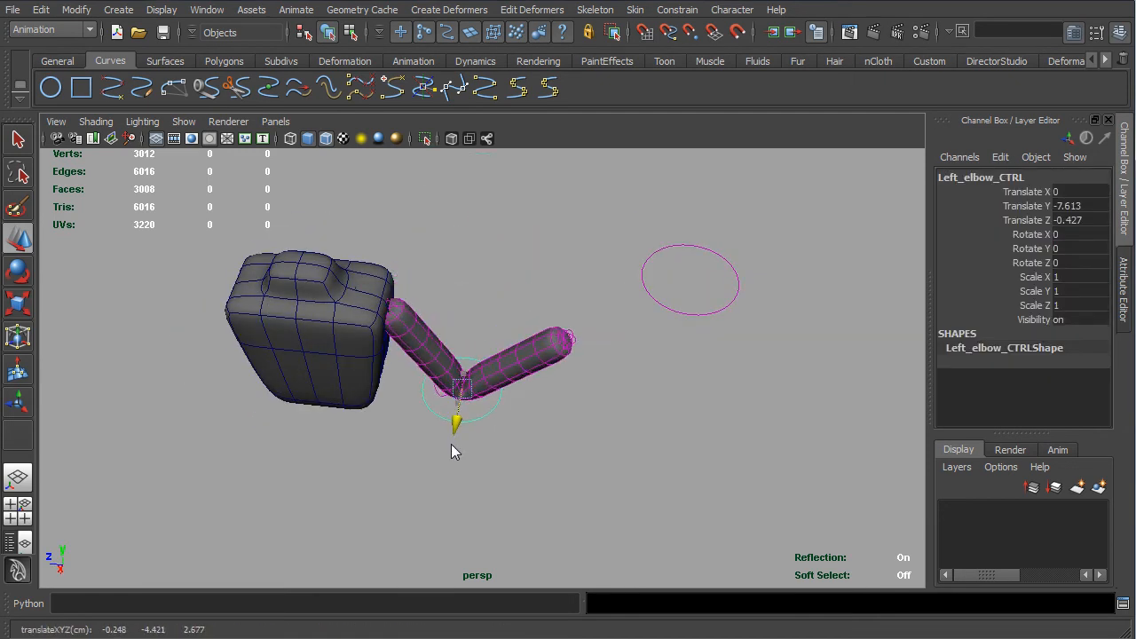
Move the left wrist control out to about Z 16.7 and bring it back to about X 4.3, Y 2.1, Z 1.2
{"action": "left_click", "coordinate": [654, 304]}
{"action": "left_click_drag", "start_coordinate": [657, 307], "coordinate": [548, 459], "text": "alt"}
{"action": "left_click_drag", "start_coordinate": [647, 503], "coordinate": [695, 430]}
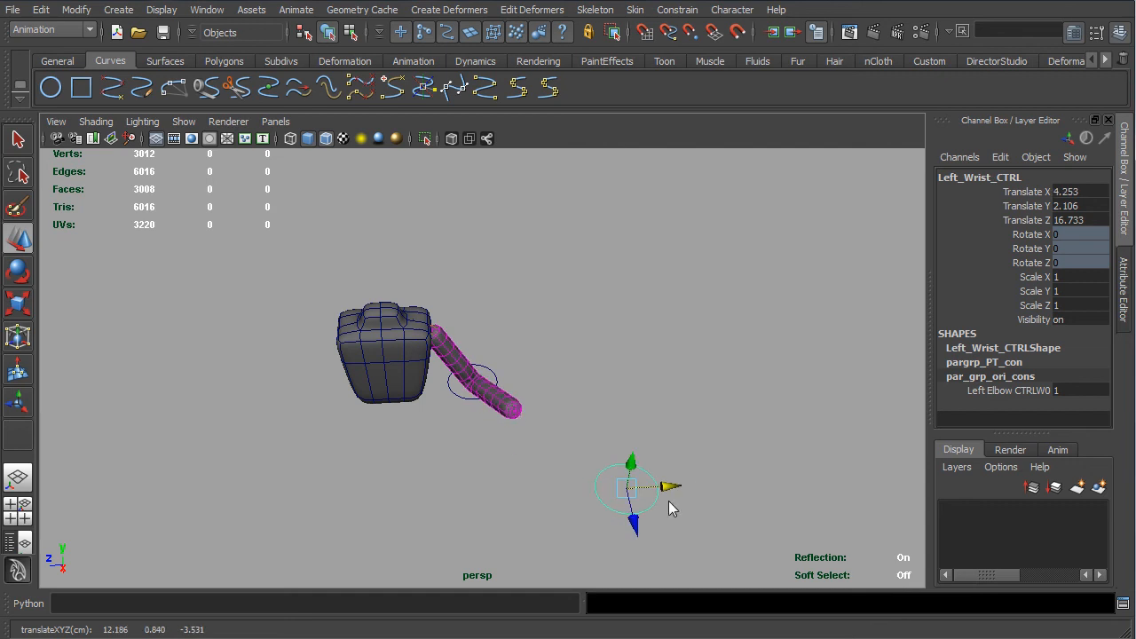
{"action": "left_click_drag", "start_coordinate": [636, 526], "coordinate": [559, 353]}
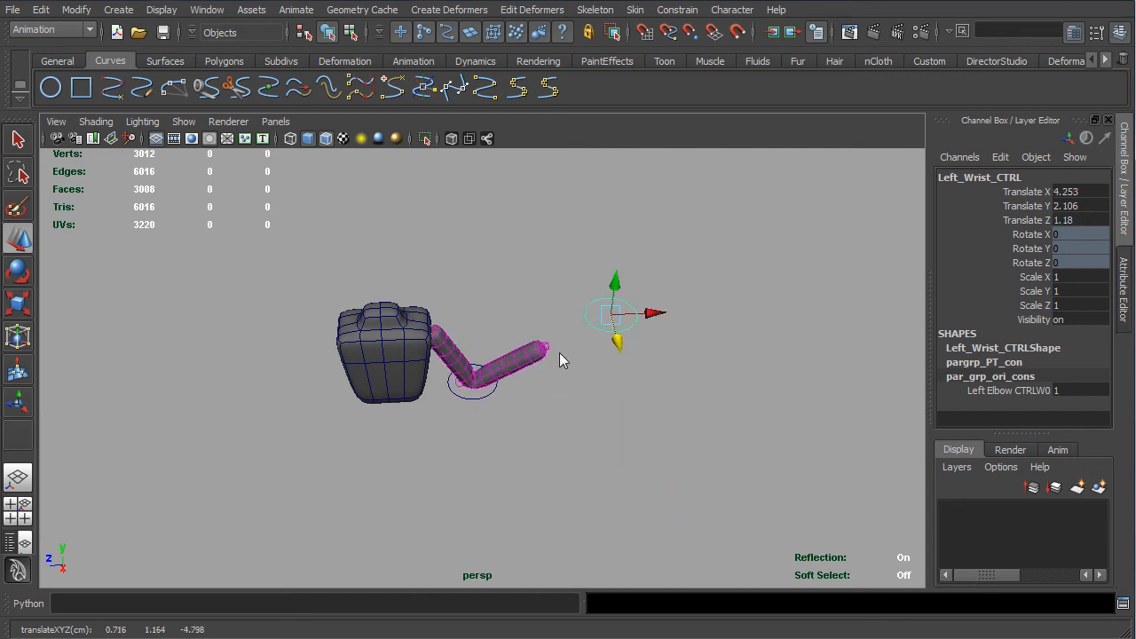
Select both the left elbow and left wrist controls and reset their Translate X, Y and Z to 0
{"action": "left_click", "coordinate": [482, 396]}
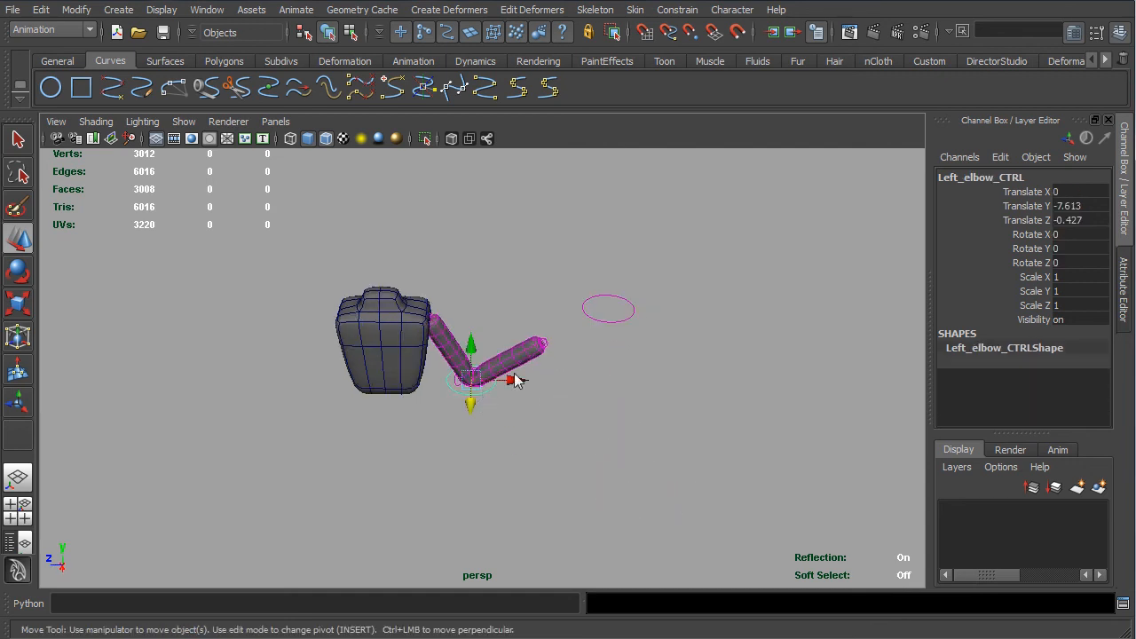
{"action": "left_click", "coordinate": [604, 322]}
{"action": "left_click_drag", "start_coordinate": [1076, 192], "coordinate": [1081, 220]}
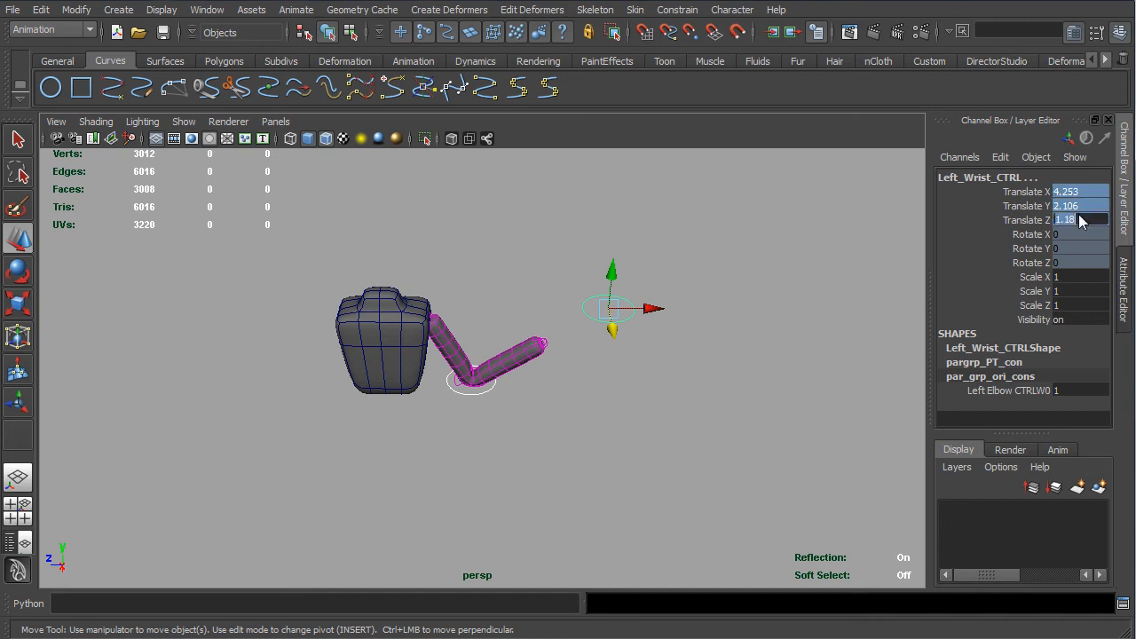
{"action": "key", "text": "Return"}
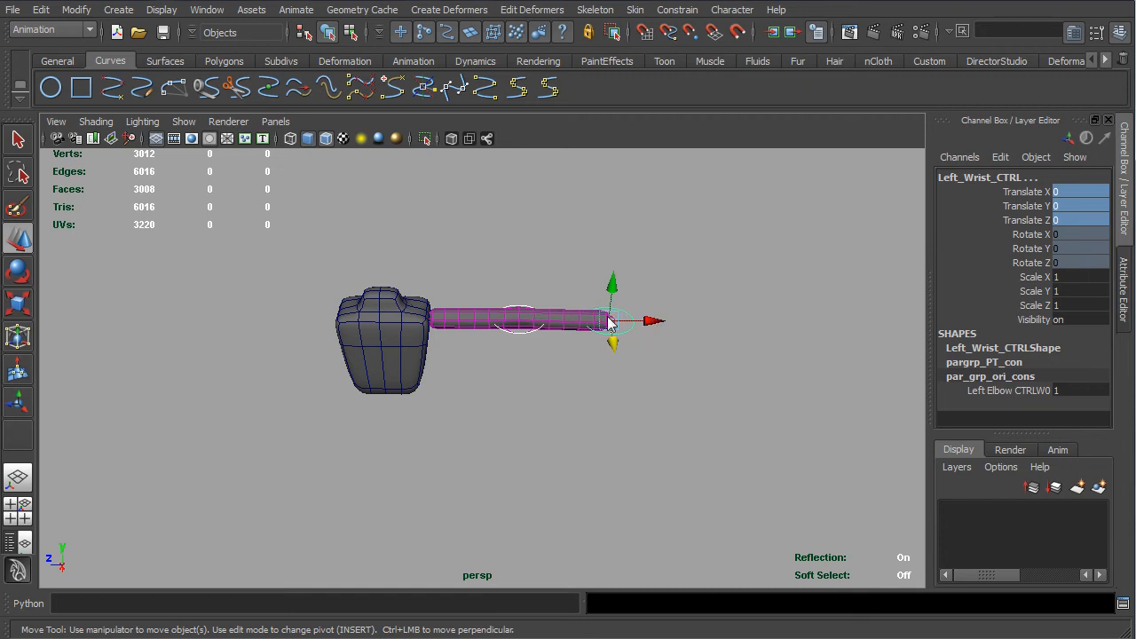
Try lowering the left elbow control to about Y -1.1 and undo the move
{"action": "left_click_drag", "start_coordinate": [608, 321], "coordinate": [464, 380], "text": "alt"}
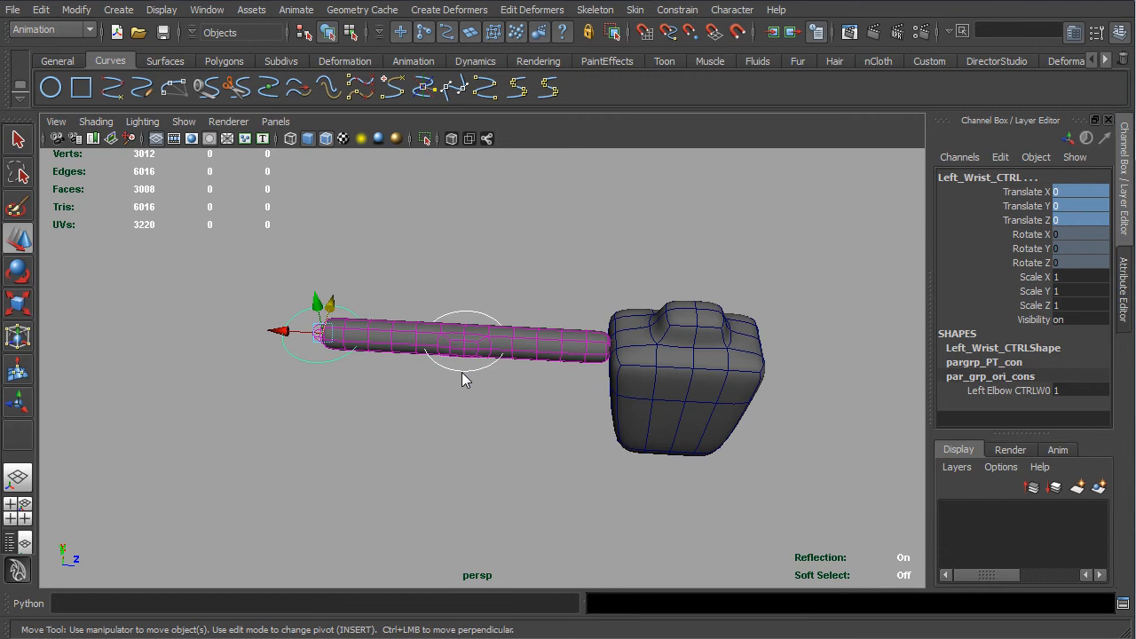
{"action": "left_click", "coordinate": [461, 380]}
{"action": "left_click_drag", "start_coordinate": [466, 293], "coordinate": [460, 319]}
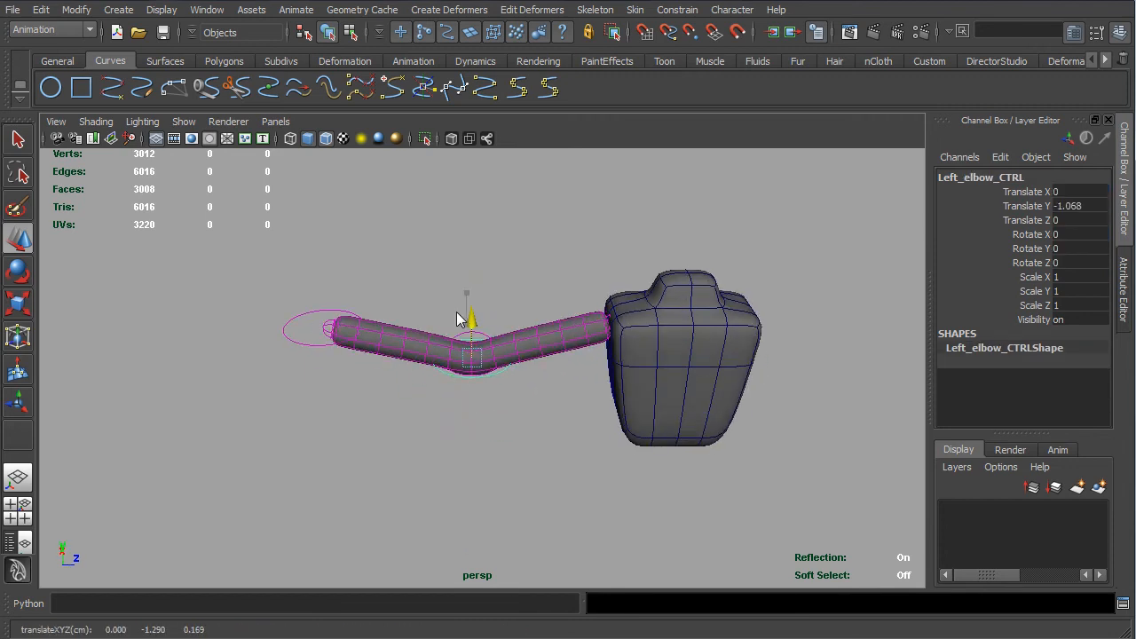
{"action": "key", "text": "ctrl+z"}
Examine the straightened arm with its left wrist and elbow controls from several angles
{"action": "left_click", "coordinate": [360, 353]}
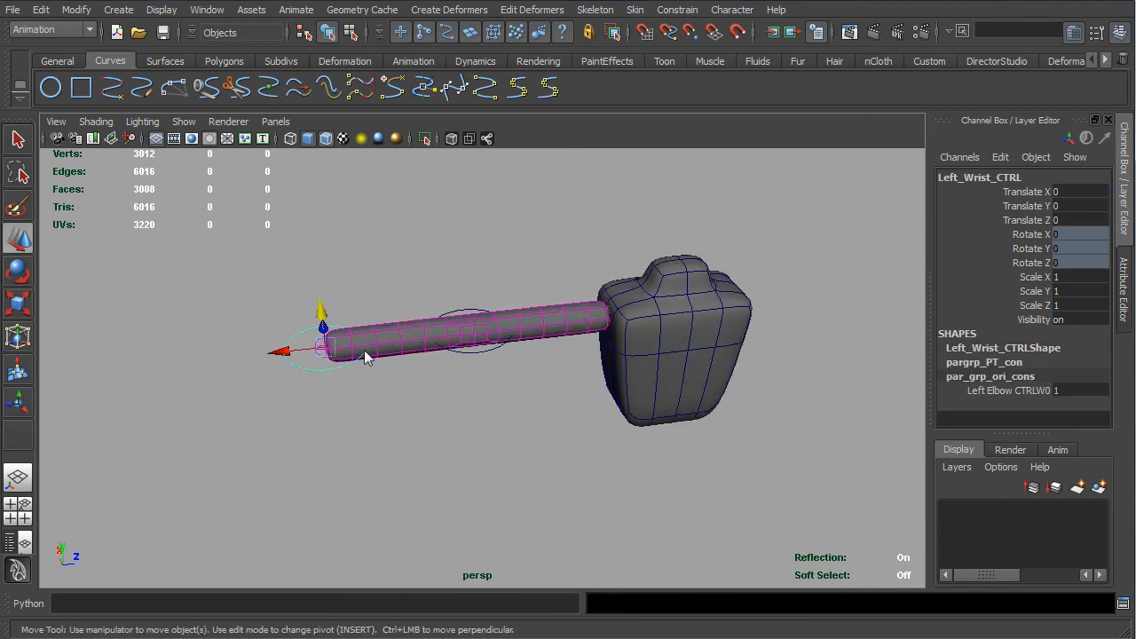
{"action": "left_click_drag", "start_coordinate": [512, 328], "coordinate": [629, 395], "text": "alt"}
{"action": "left_click", "coordinate": [663, 399]}
{"action": "middle_click_drag", "start_coordinate": [629, 395], "coordinate": [514, 441], "text": "alt"}
{"action": "scroll", "coordinate": [514, 441], "scroll_direction": "up", "scroll_amount": 3}
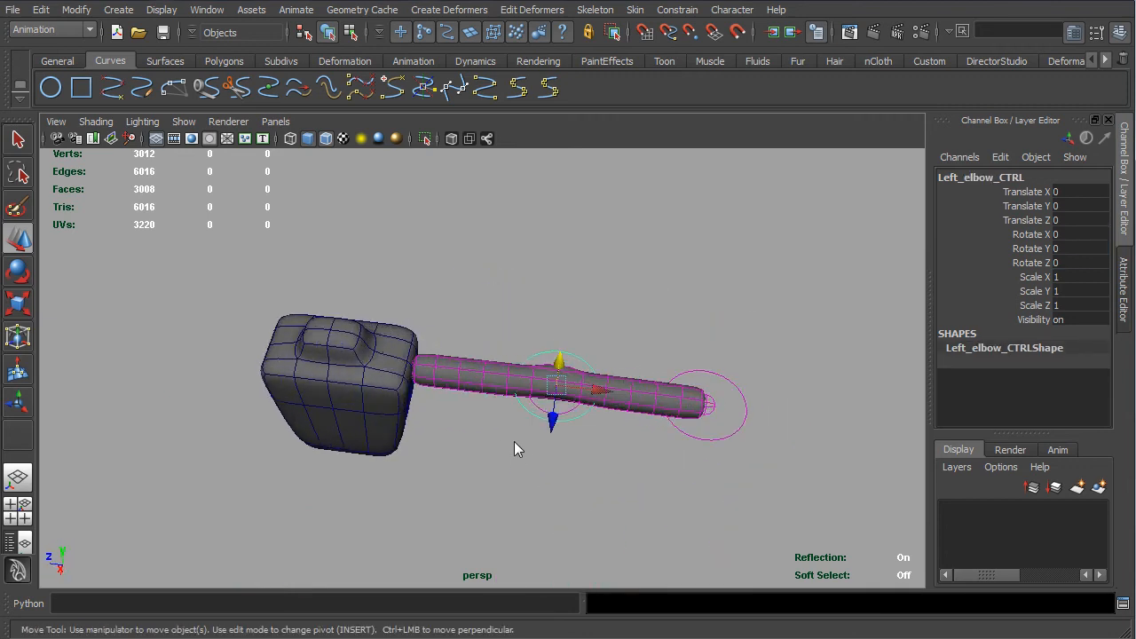
{"action": "left_click_drag", "start_coordinate": [514, 441], "coordinate": [552, 331], "text": "alt"}
{"action": "key", "text": "ctrl+z"}
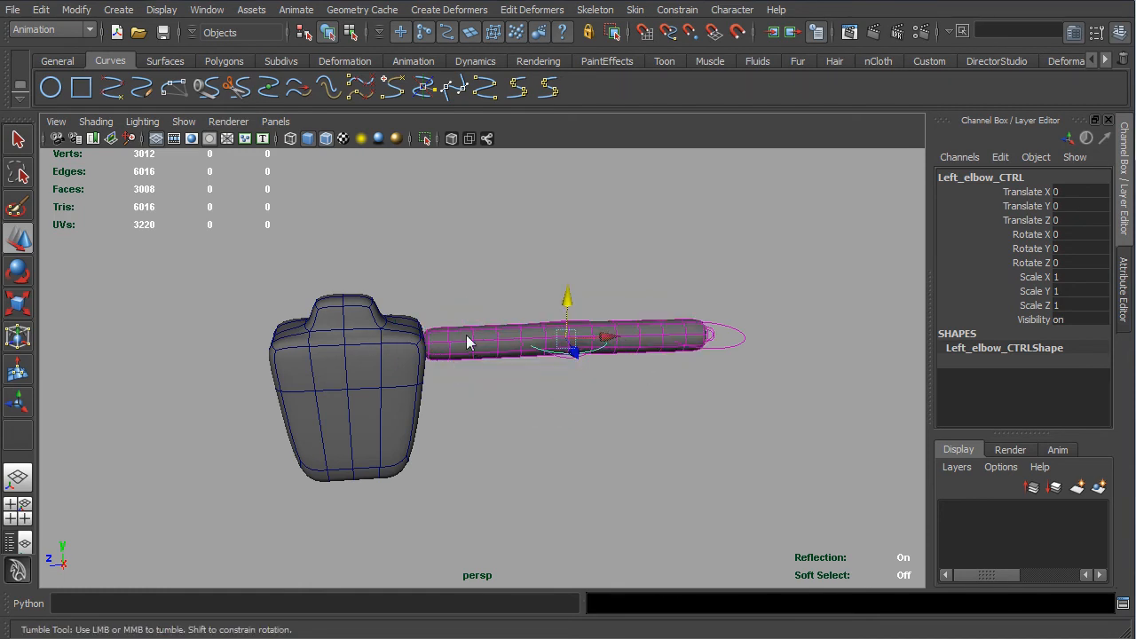
{"action": "left_click_drag", "start_coordinate": [469, 337], "coordinate": [414, 274], "text": "alt"}
{"action": "left_click_drag", "start_coordinate": [414, 321], "coordinate": [447, 263], "text": "alt"}
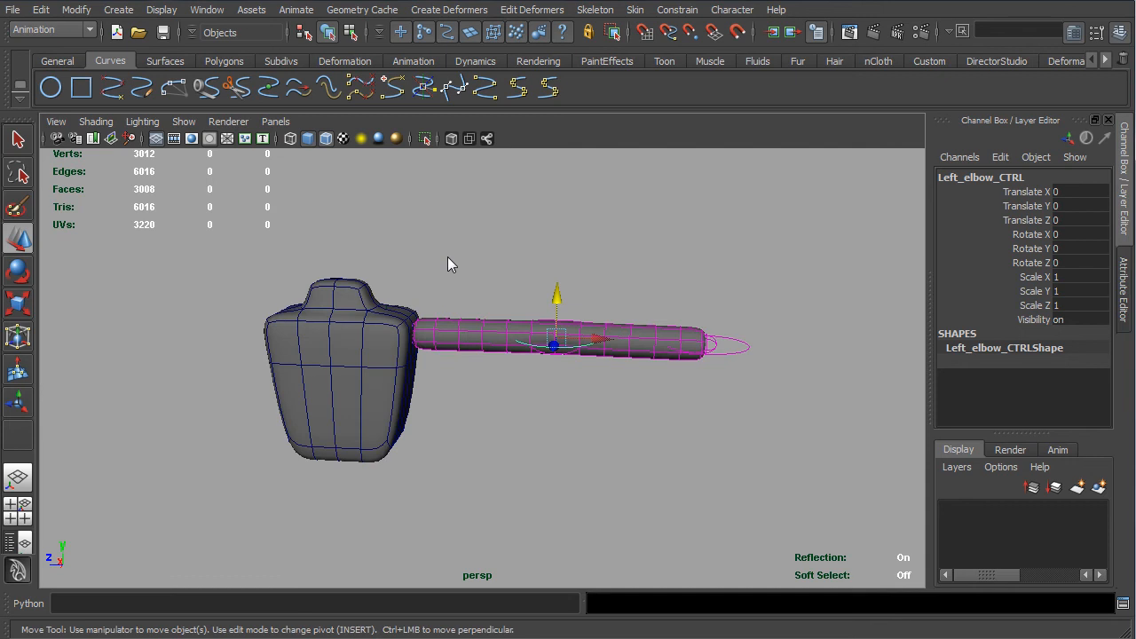
{"action": "left_click_drag", "start_coordinate": [363, 310], "coordinate": [619, 338], "text": "alt"}
Try lowering the left wrist control about 1.03 units along Y and undo the move
{"action": "left_click", "coordinate": [726, 363]}
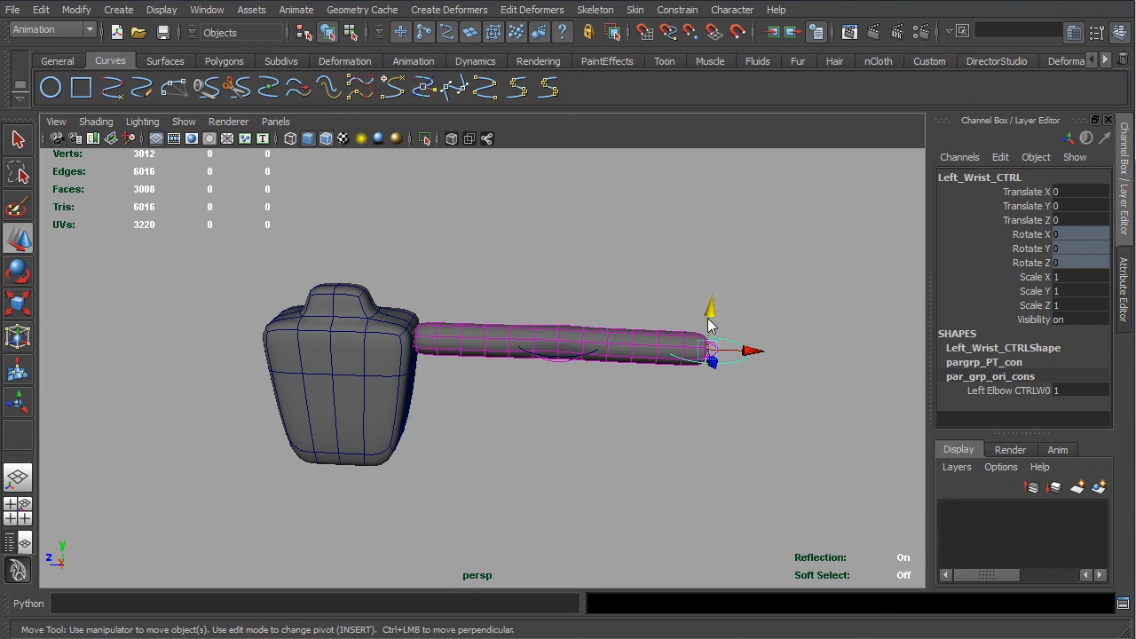
{"action": "left_click_drag", "start_coordinate": [707, 317], "coordinate": [684, 343]}
{"action": "key", "text": "ctrl+z"}
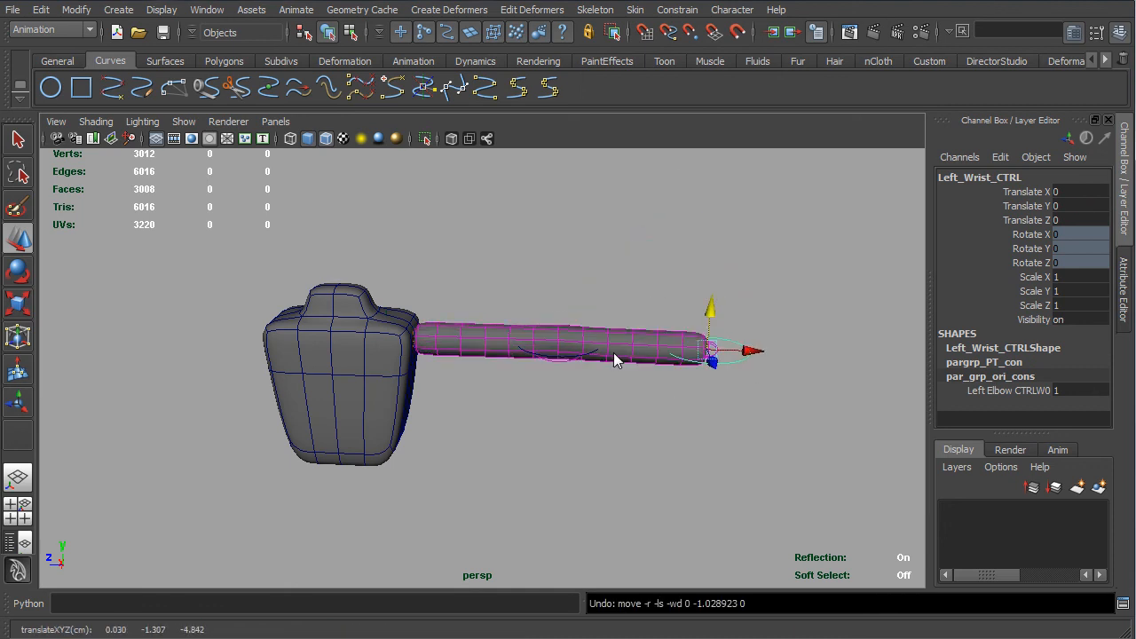
Try rotating the left elbow control with the Rotate tool and undo the rotation
{"action": "left_click_drag", "start_coordinate": [614, 389], "coordinate": [675, 388], "text": "alt"}
{"action": "left_click", "coordinate": [590, 382]}
{"action": "key", "text": "e"}
{"action": "key", "text": "ctrl+z"}
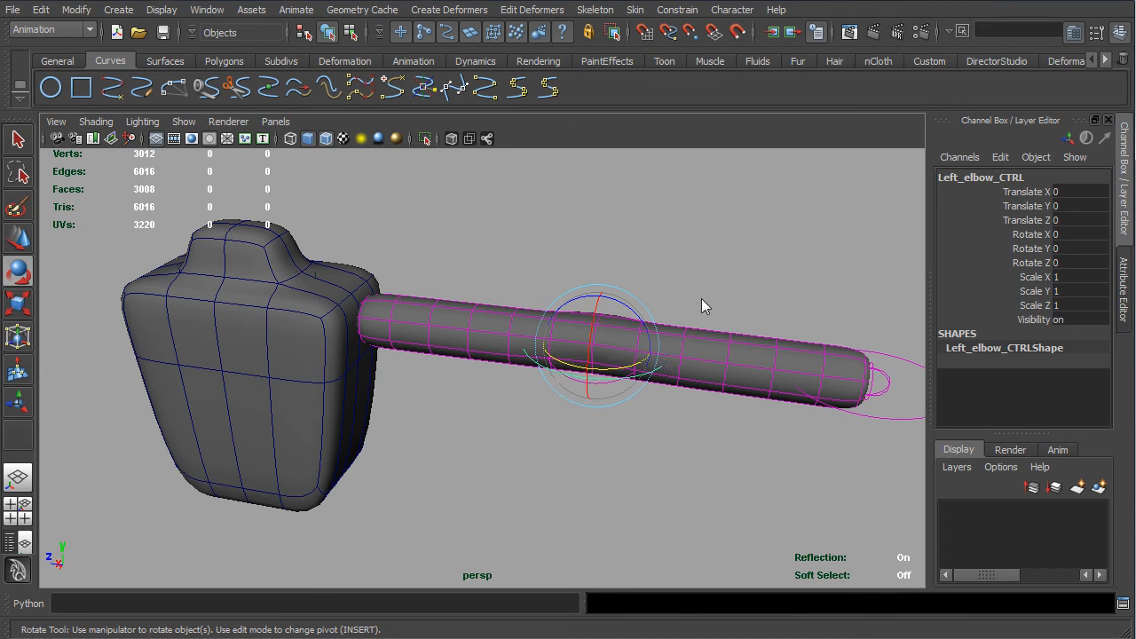
Rotate the left elbow control to about -20.8 degrees around Y and reset its Rotate Y to 0
{"action": "left_click_drag", "start_coordinate": [527, 392], "coordinate": [655, 382], "text": "alt"}
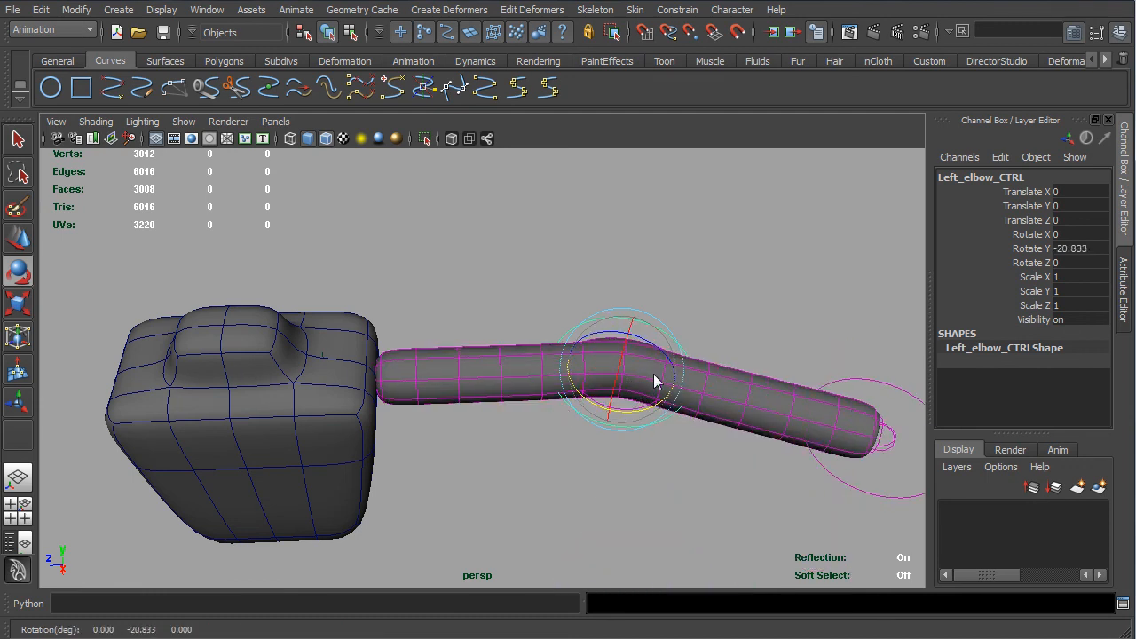
{"action": "double_click", "coordinate": [1097, 251]}
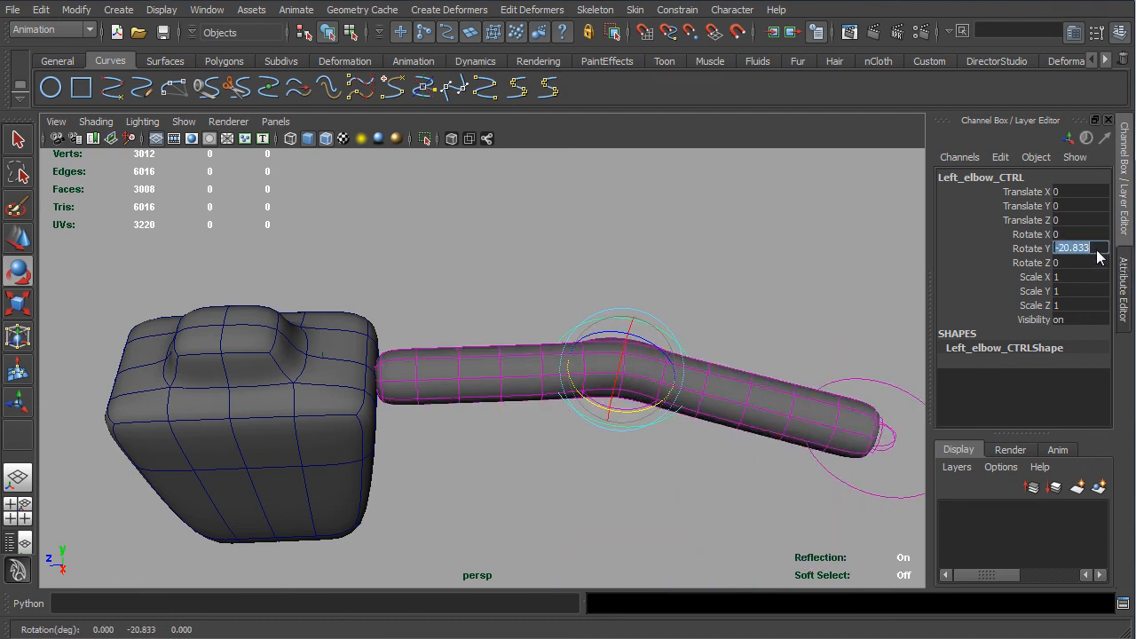
{"action": "type", "text": "0"}
{"action": "key", "text": "Return"}
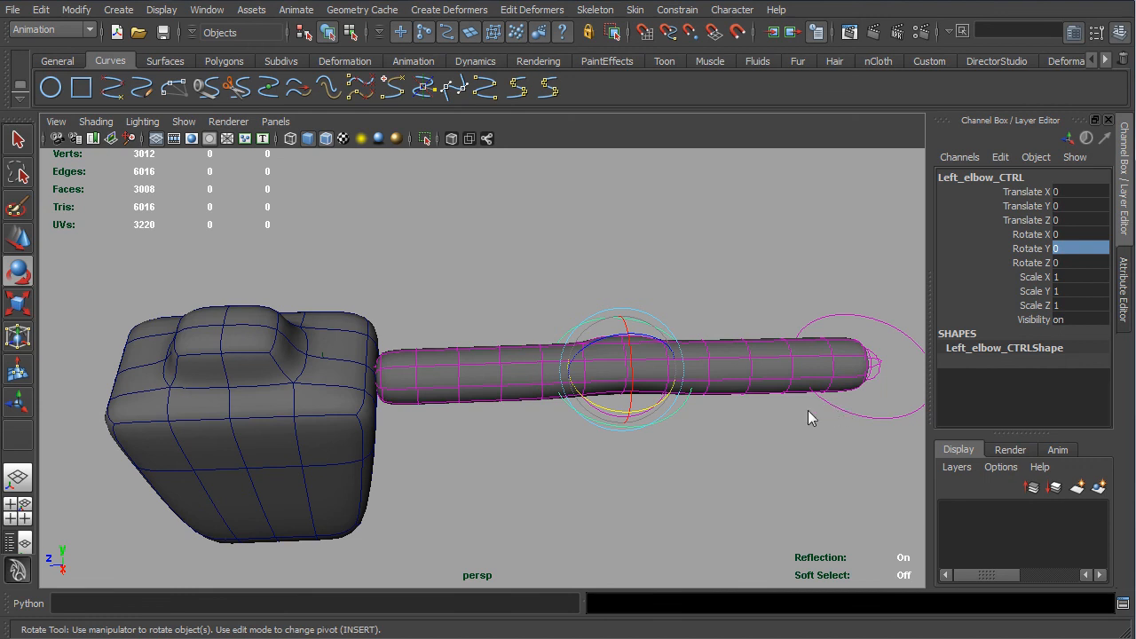
Try lowering the left elbow control about 1.57 units along Y with the Move tool and undo the move
{"action": "left_click_drag", "start_coordinate": [807, 410], "coordinate": [530, 340], "text": "alt"}
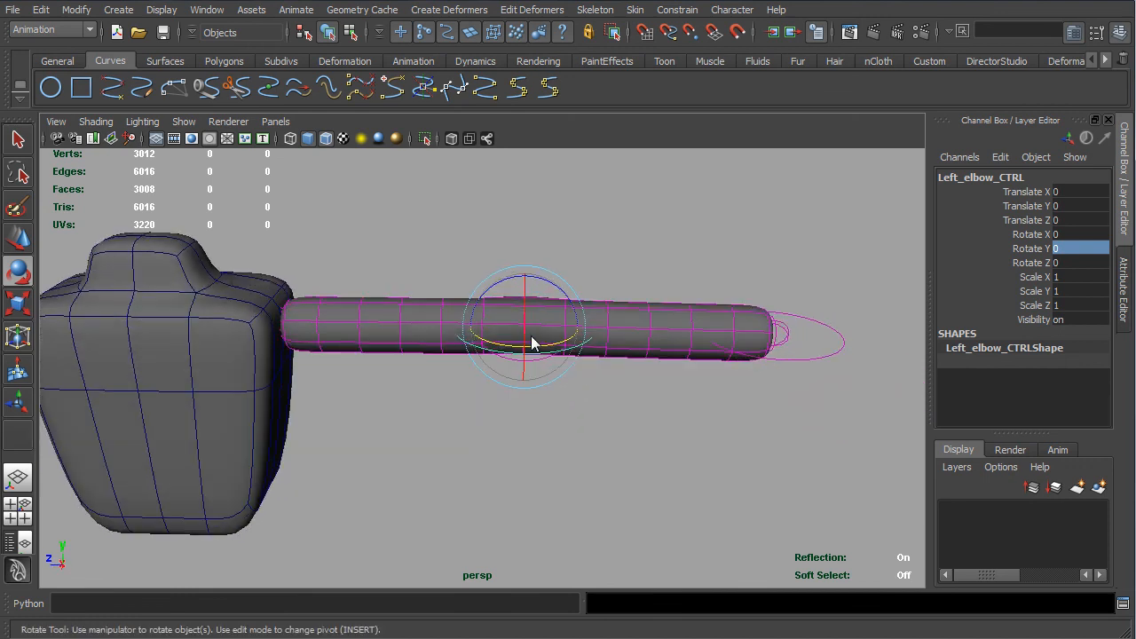
{"action": "key", "text": "w"}
{"action": "left_click_drag", "start_coordinate": [524, 286], "coordinate": [509, 421]}
{"action": "key", "text": "ctrl+z"}
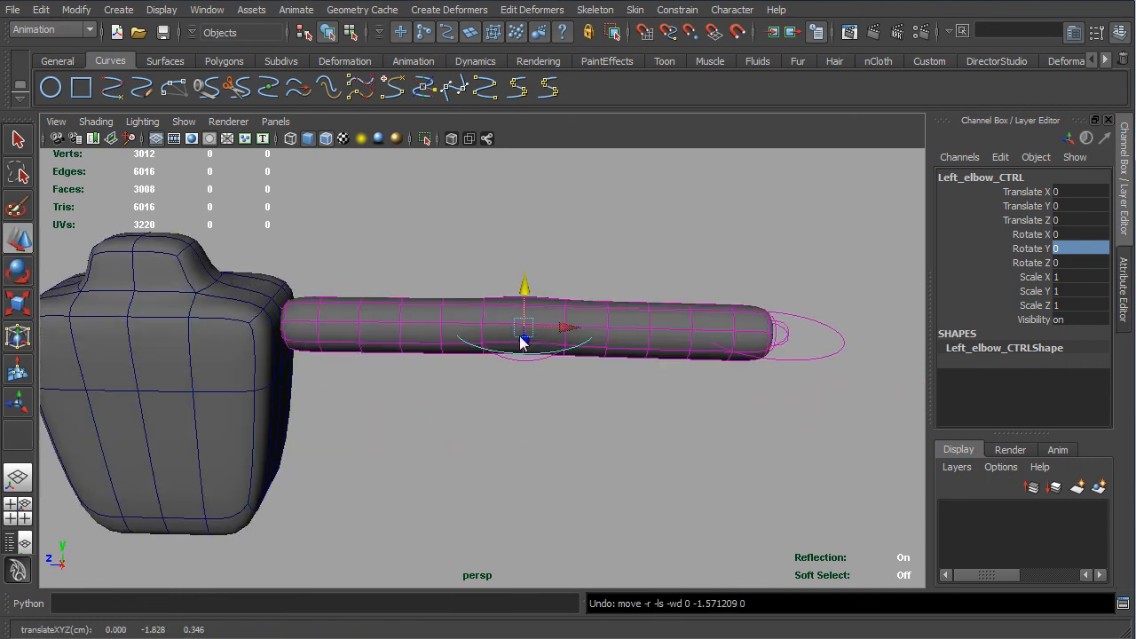
{"action": "scroll", "coordinate": [559, 375], "scroll_direction": "down", "scroll_amount": 3}
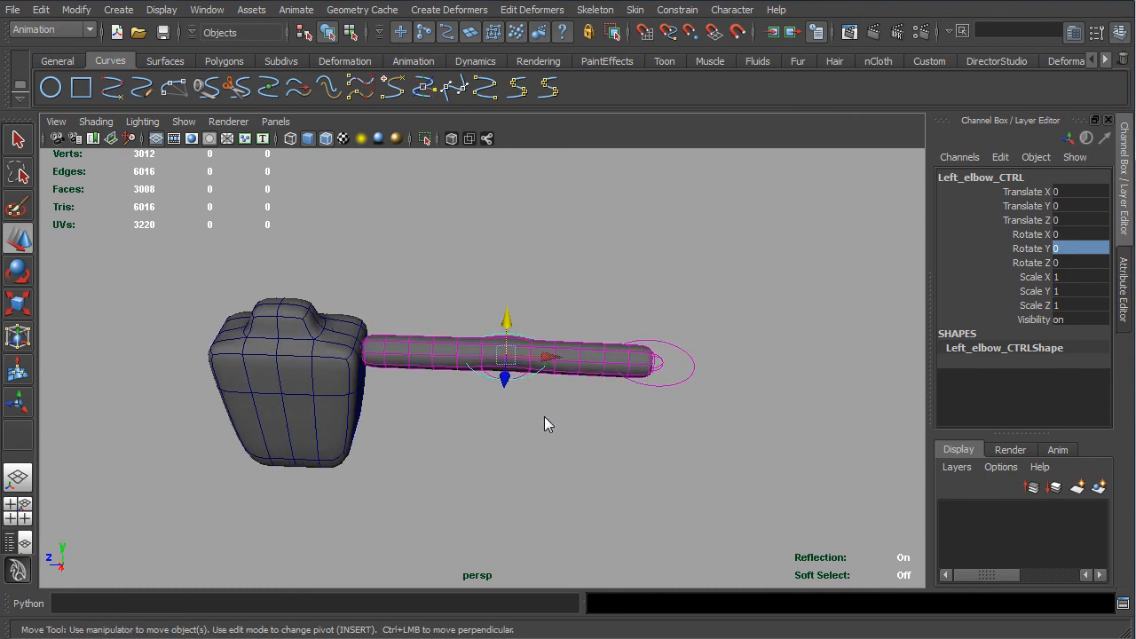
{"action": "left_click_drag", "start_coordinate": [524, 393], "coordinate": [574, 315], "text": "alt"}
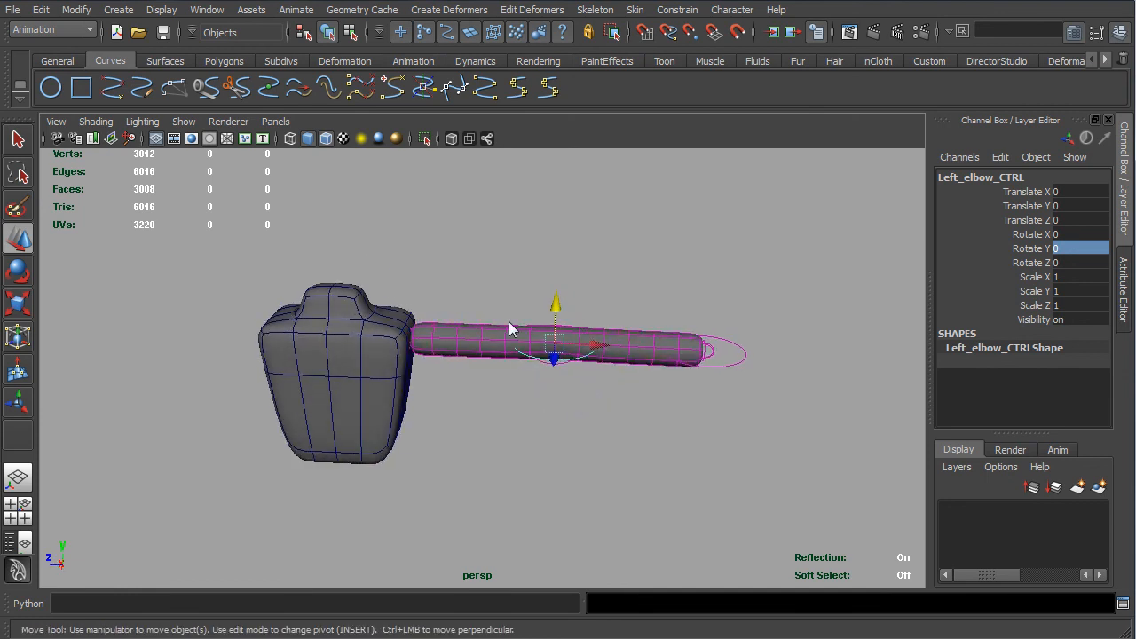